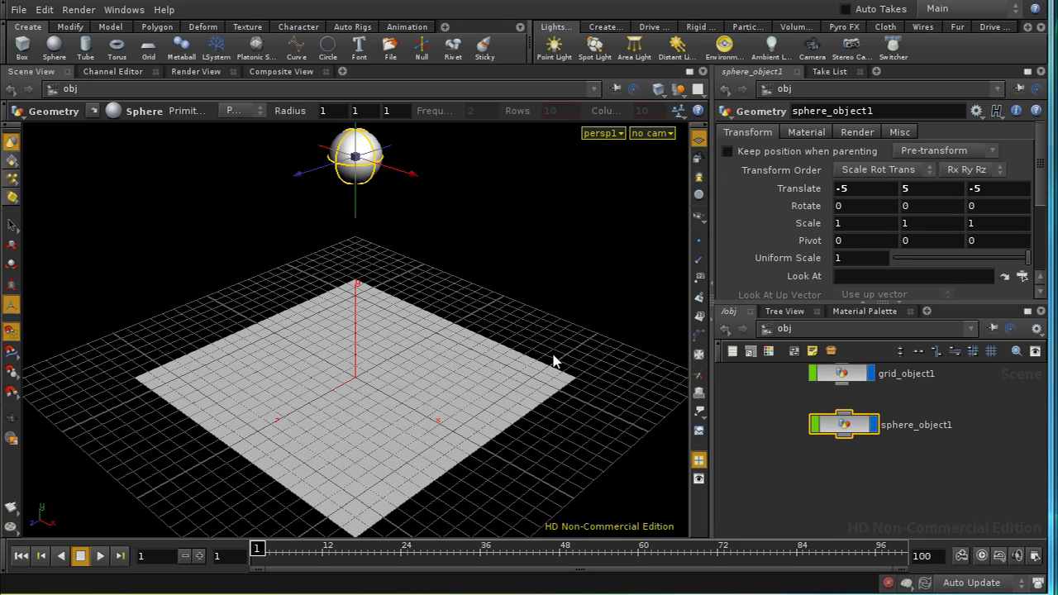
Switch to top view and keyframe the sphere's translation at frame 1.
key(Escape)
key(space+2)
key(Return)
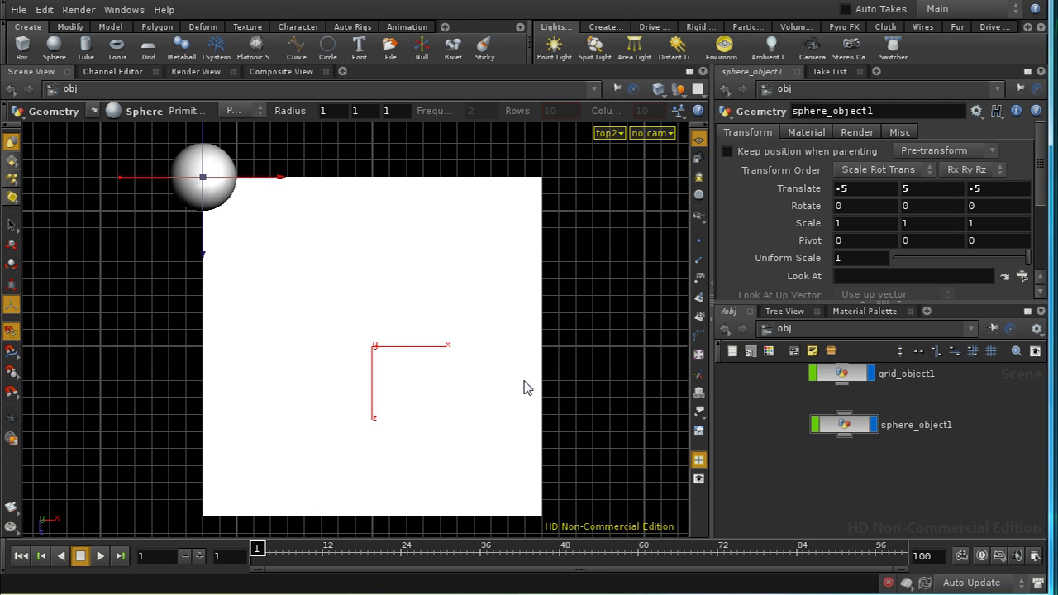
alt+click(806, 190)
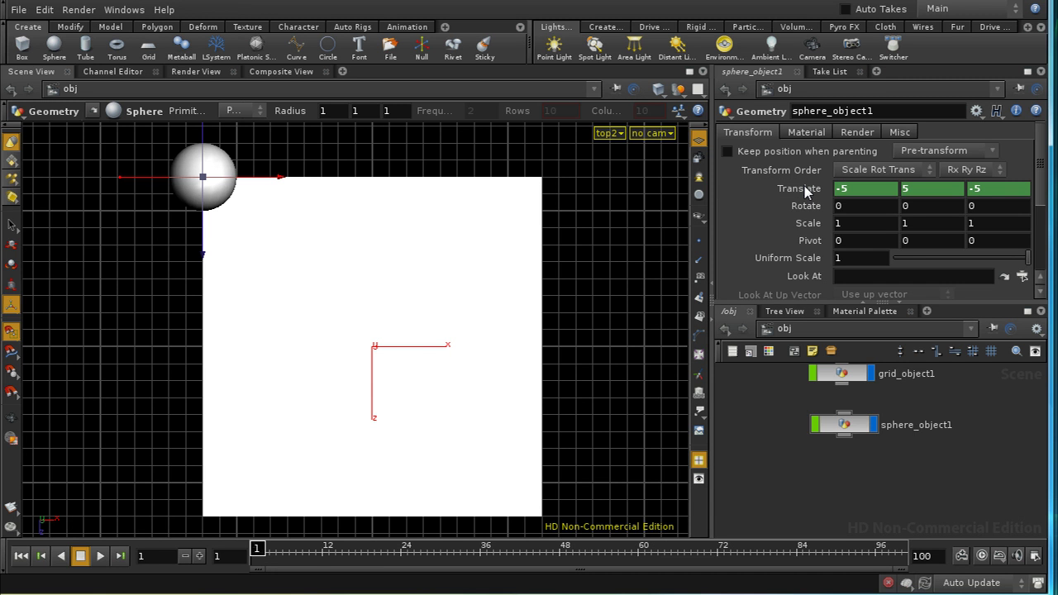
Key the sphere at the grid's upper-right corner on frame 25 and lower-right on frame 50.
click(143, 561)
text(25)
key(Return)
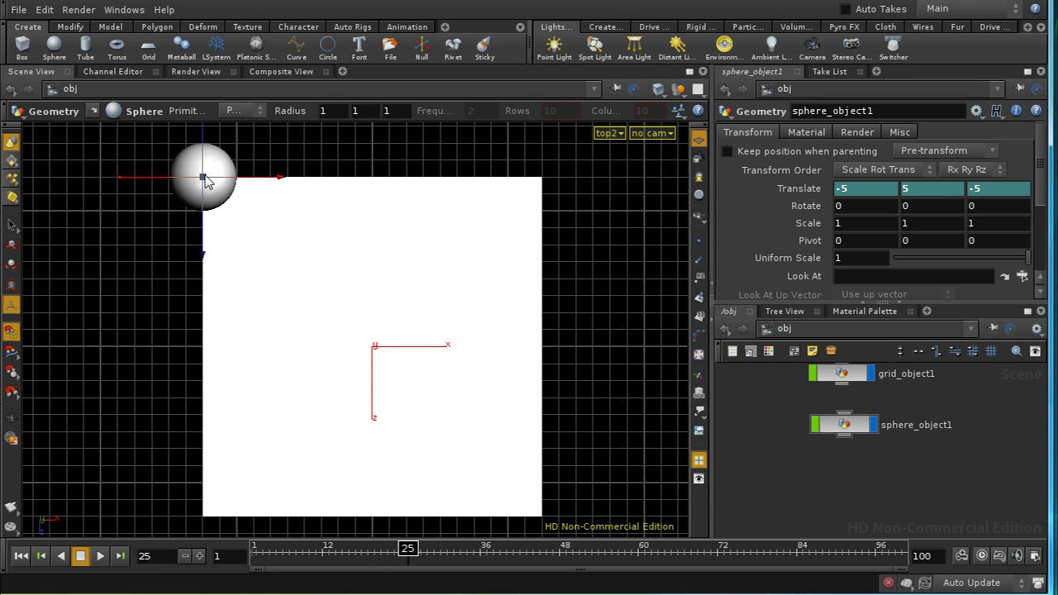
drag(204, 178, 539, 188)
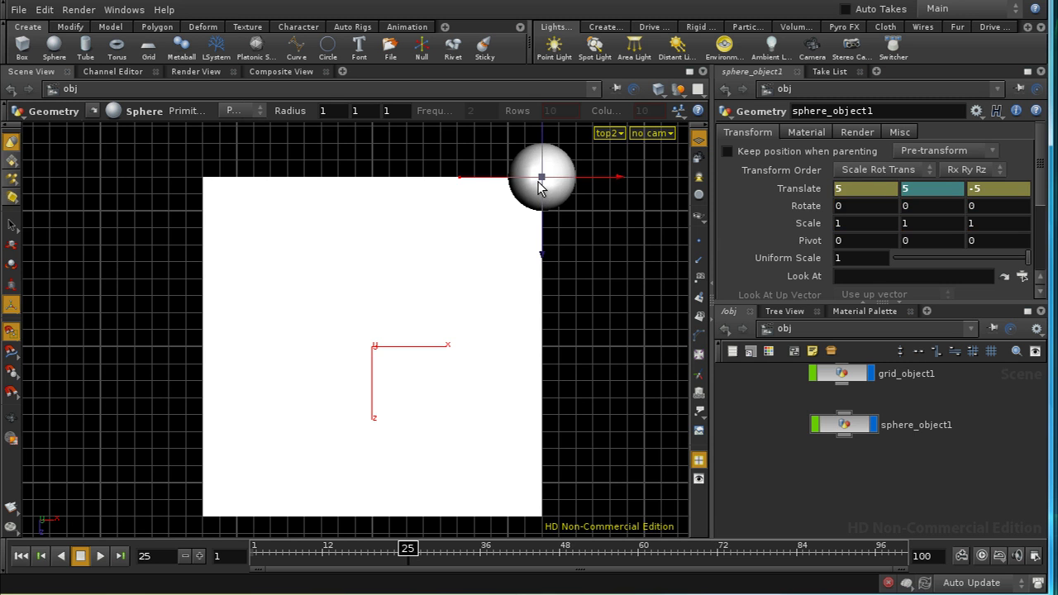
alt+click(790, 189)
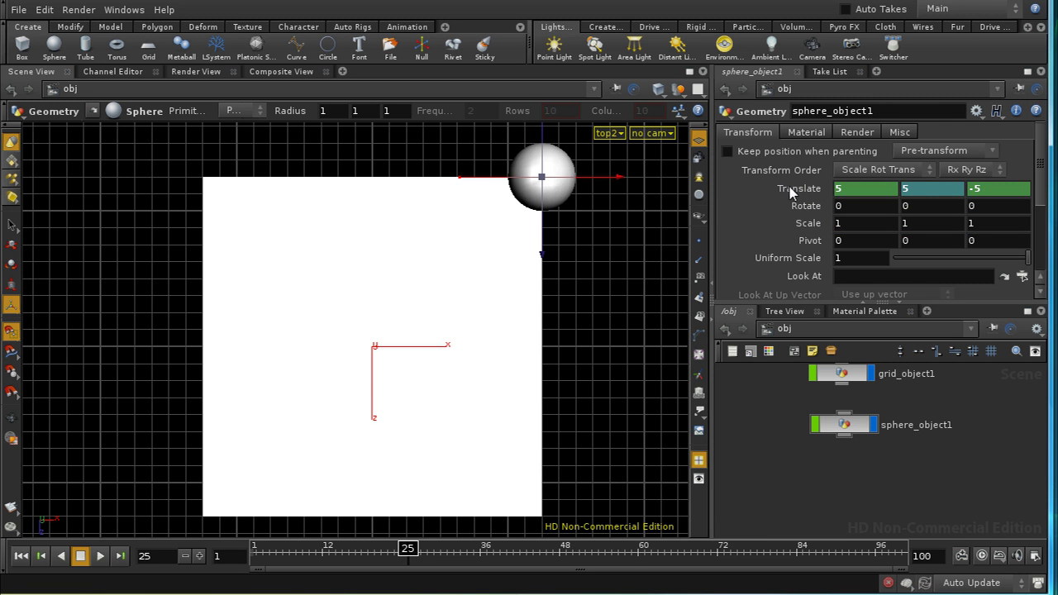
click(540, 178)
key(Return)
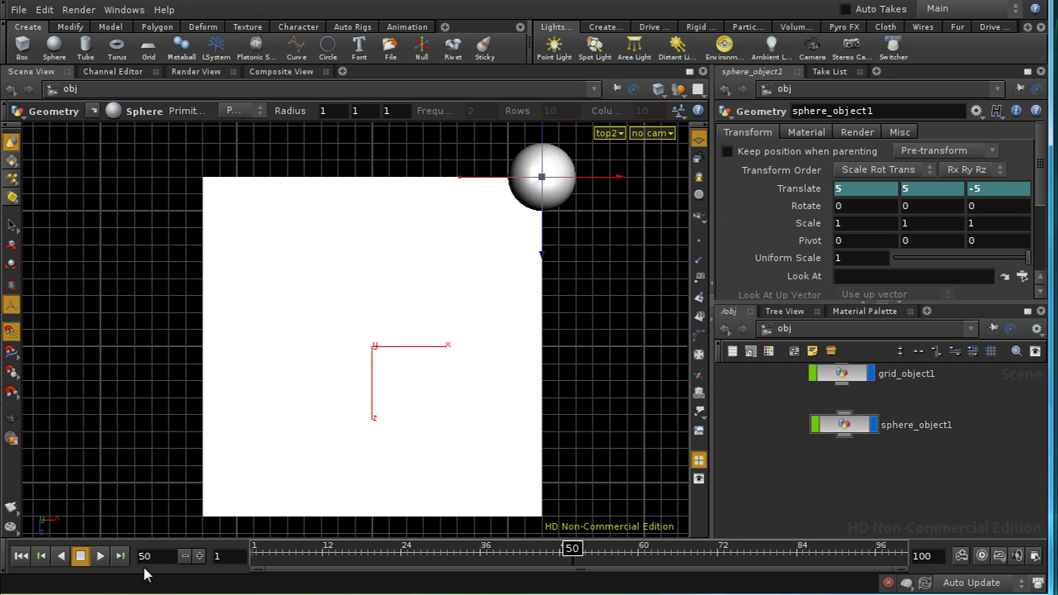
drag(544, 190, 544, 530)
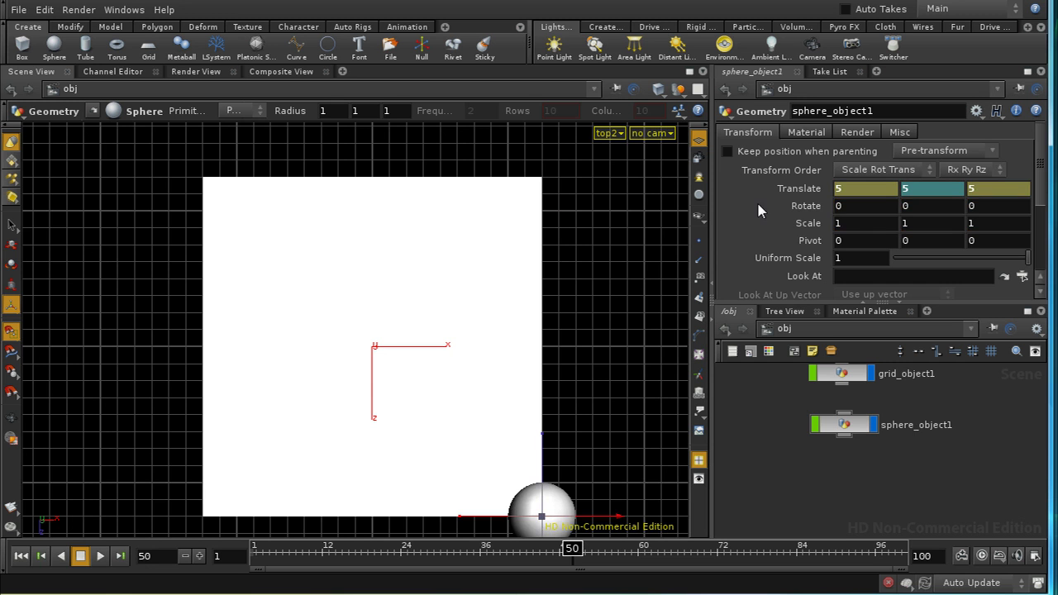
alt+click(810, 196)
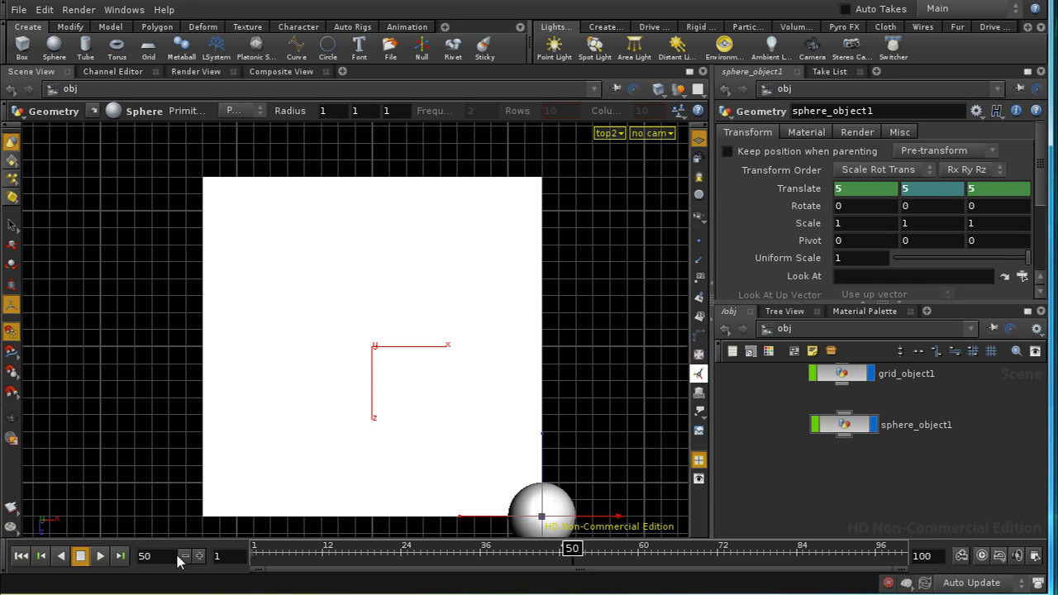
Key the sphere at the lower-left corner on frame 75, then scrub from frame 1 to check.
click(142, 556)
mouse_move(200, 592)
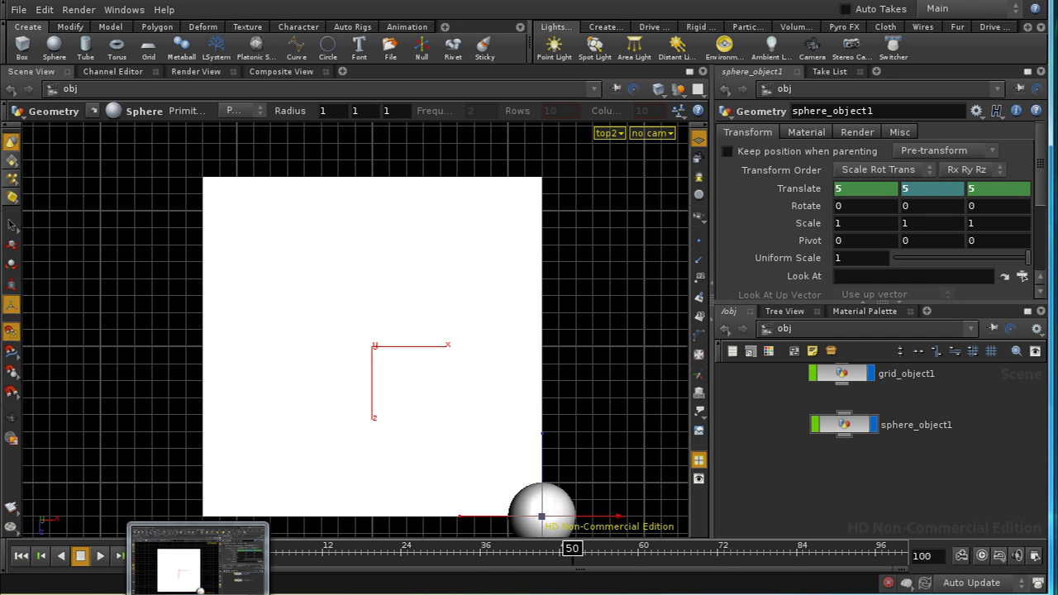
text(75)
key(Return)
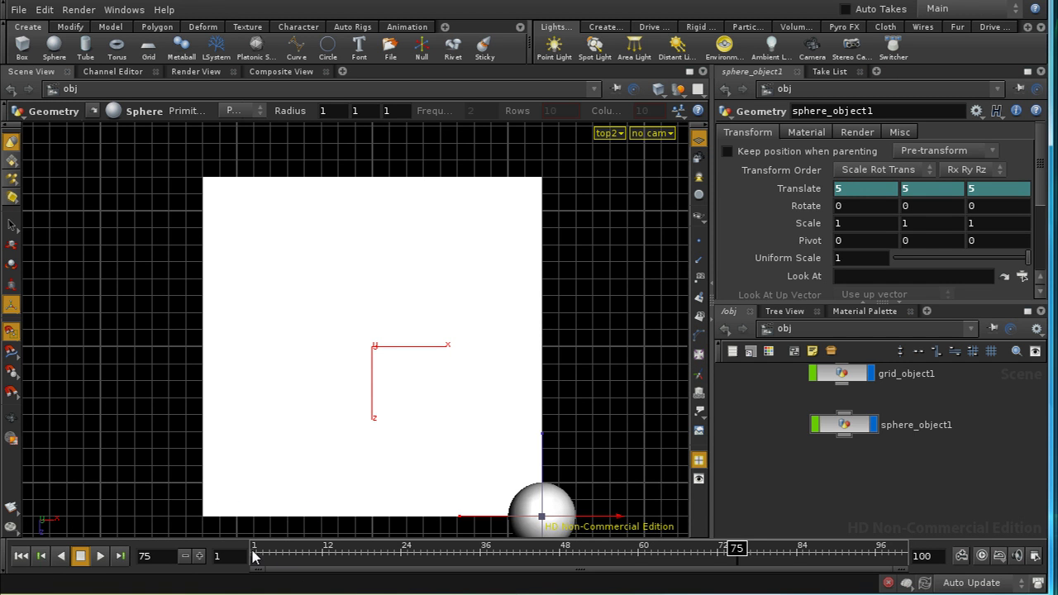
drag(542, 519, 203, 517)
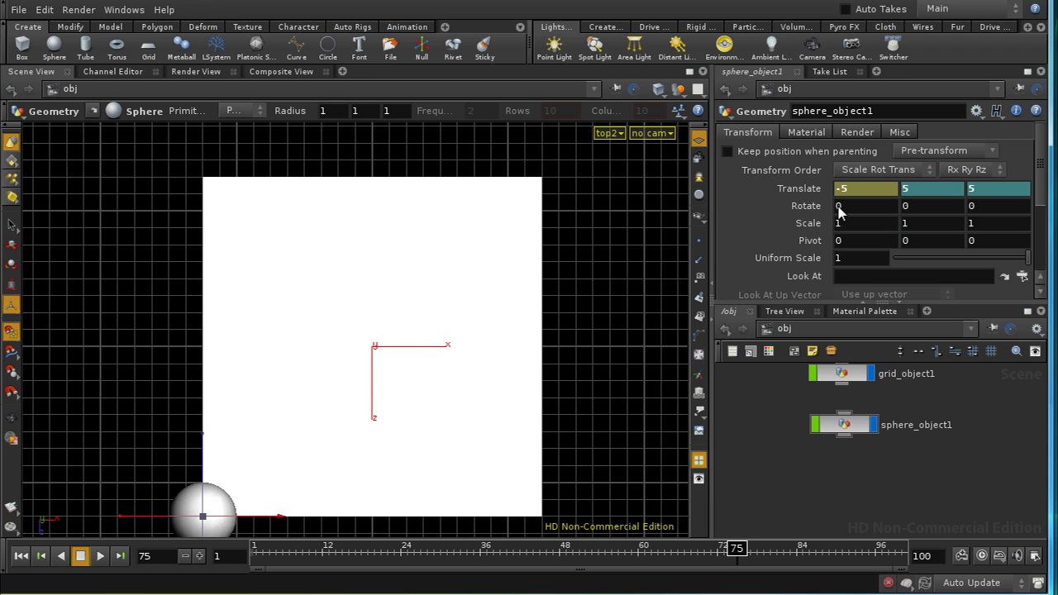
click(808, 190)
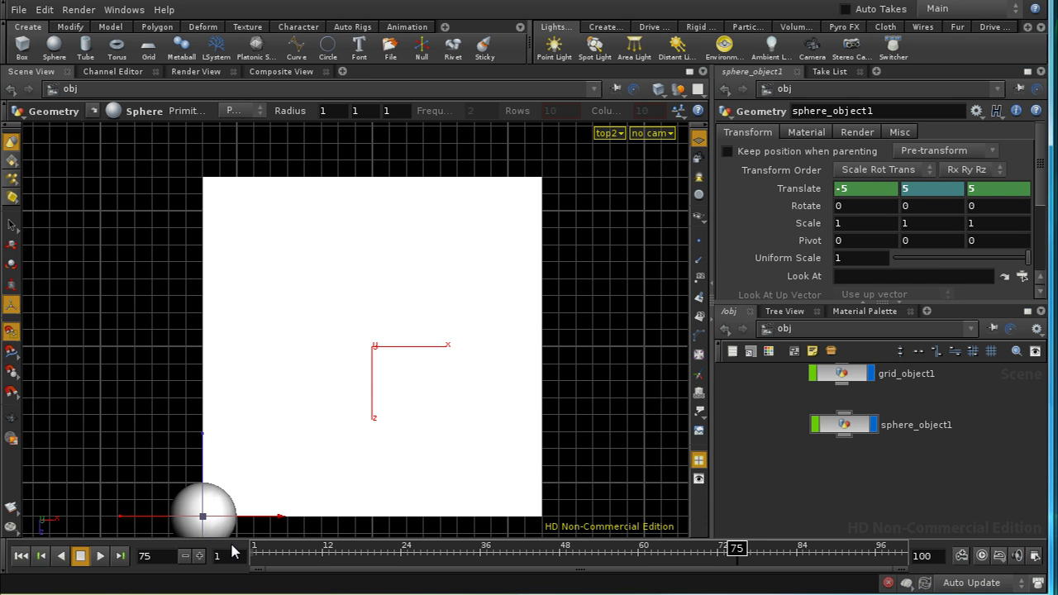
click(23, 558)
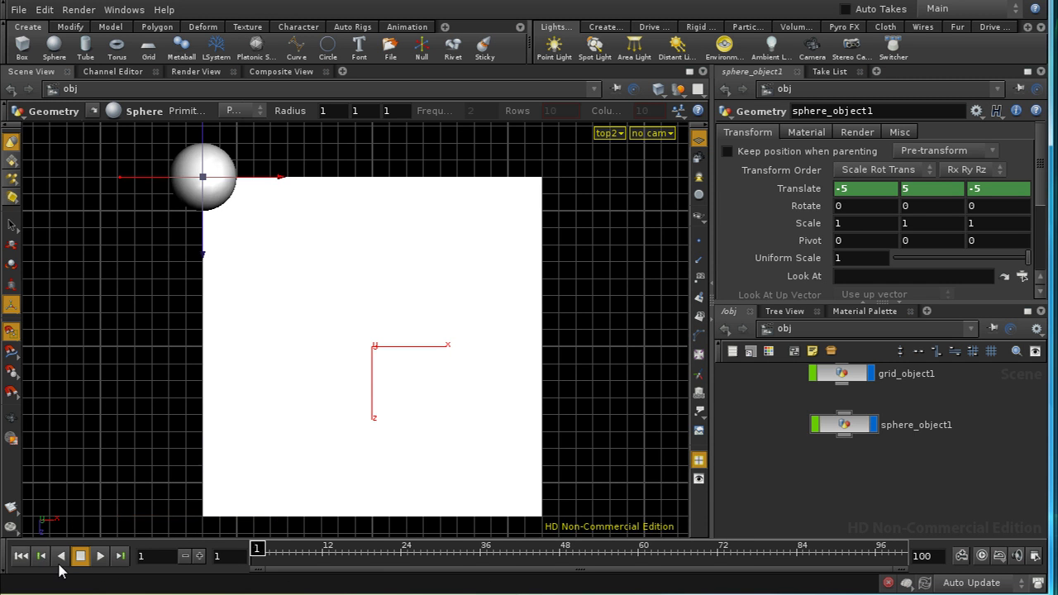
drag(280, 545, 769, 551)
Back in perspective view, create a box placed at the world origin.
key(space+1)
right_drag(421, 366, 401, 288)
key(Return)
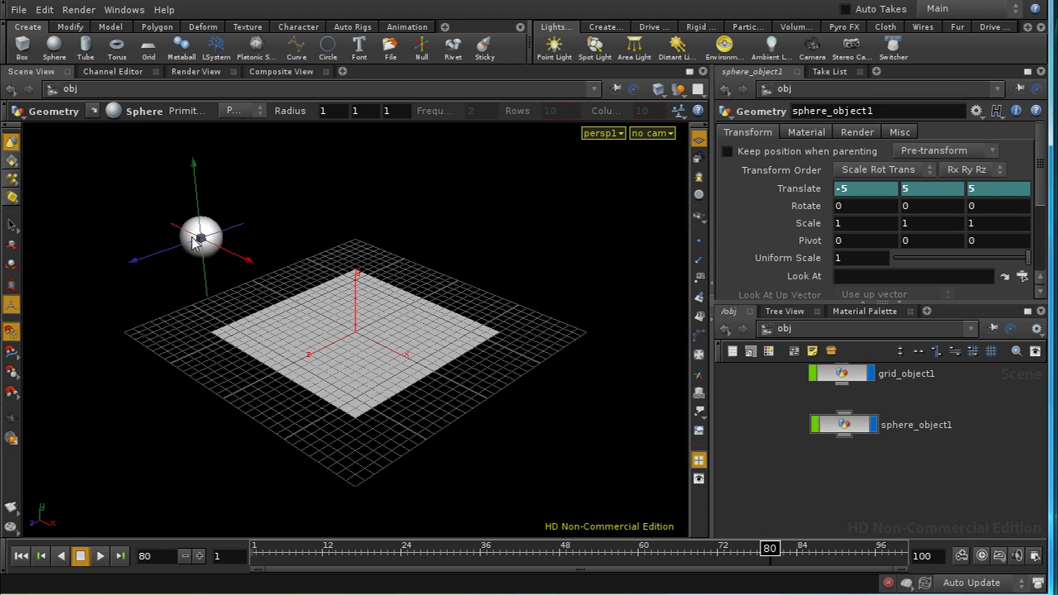
click(22, 48)
key(Return)
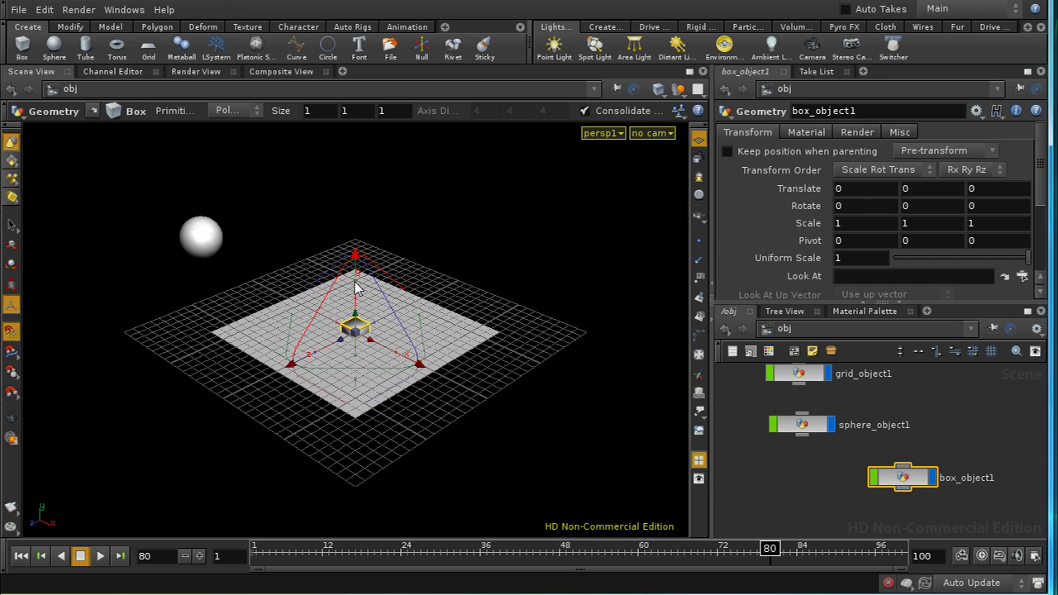
Raise the box to Y 0.750486 and tidy the box_object1 node in the network.
key(t)
mouse_move(354, 263)
mouse_down()
mouse_move(354, 248)
mouse_move(354, 264)
mouse_up()
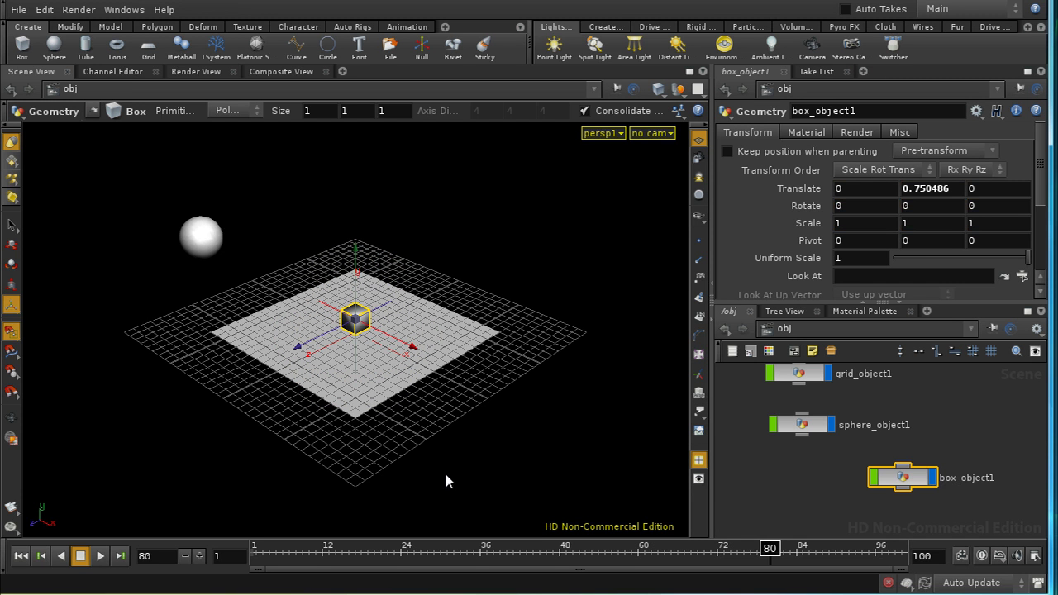
drag(912, 481, 819, 476)
middle_drag(932, 473, 931, 500)
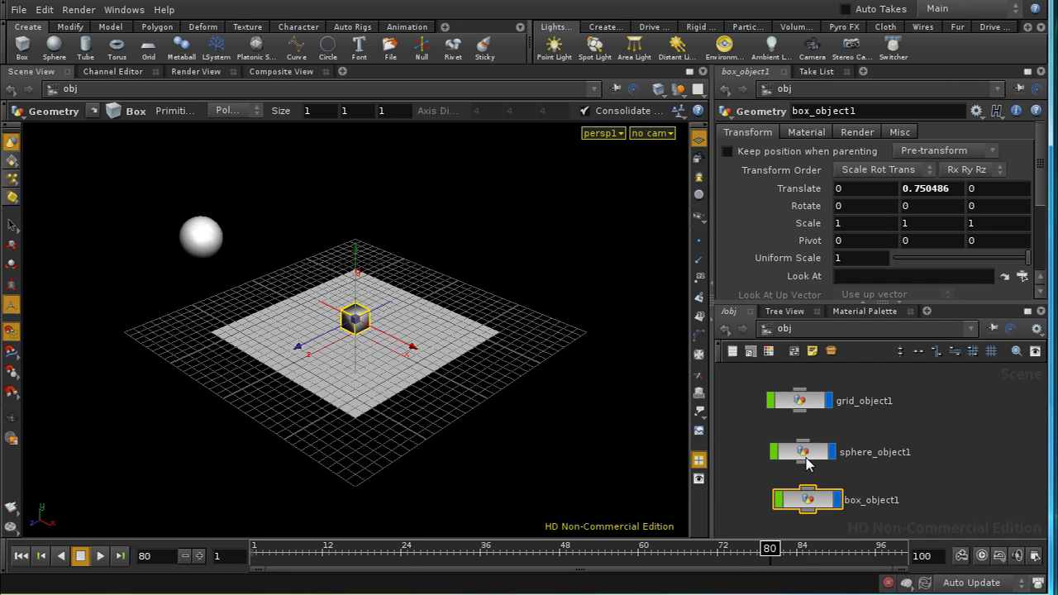
Copy the sphere's Translate and paste it as a relative reference into the box's Translate X.
click(802, 453)
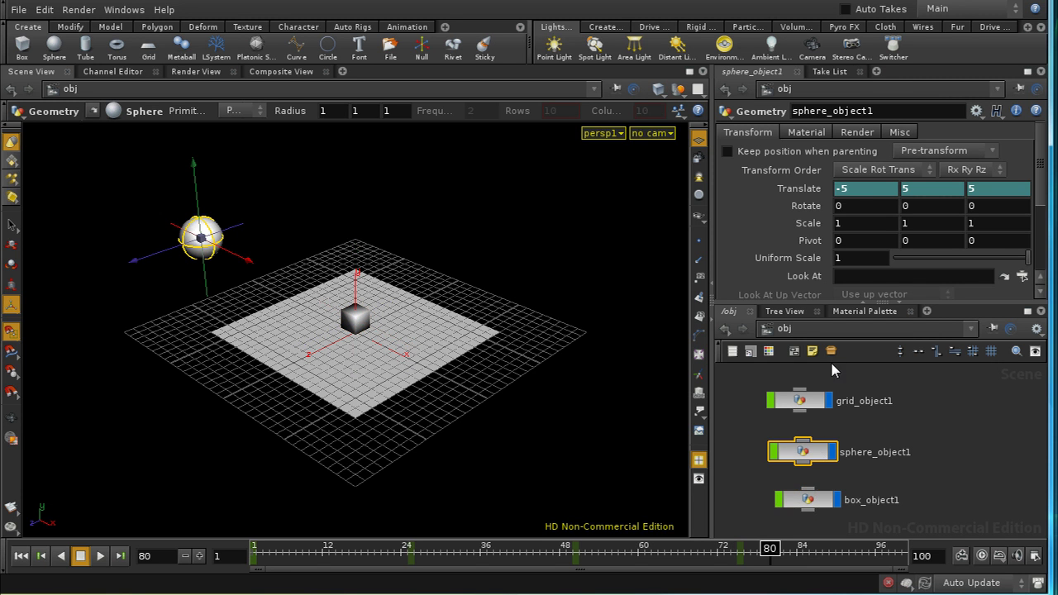
right_click(850, 193)
click(868, 215)
click(802, 502)
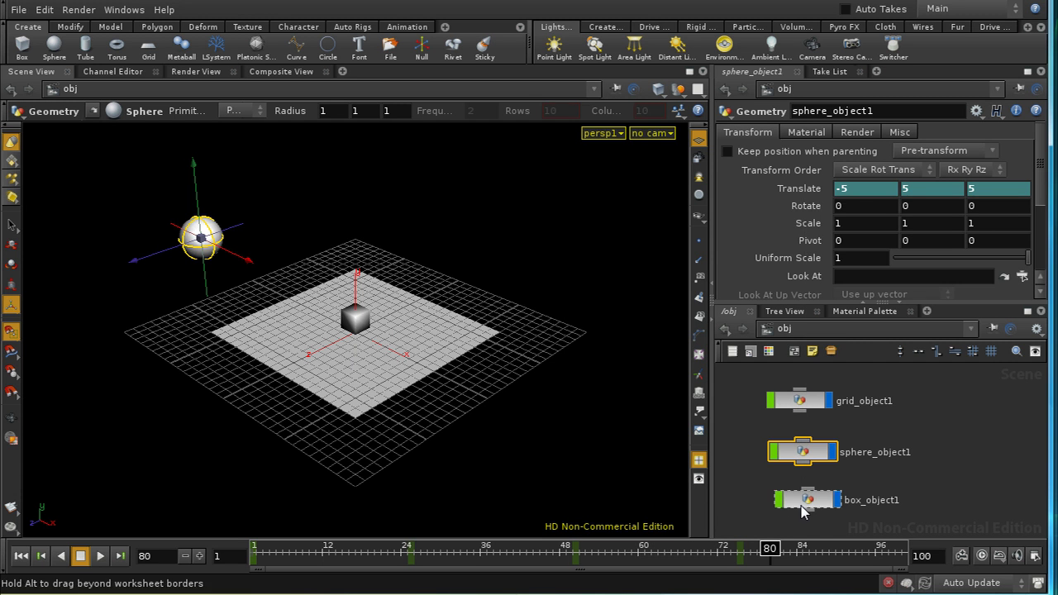
right_click(857, 192)
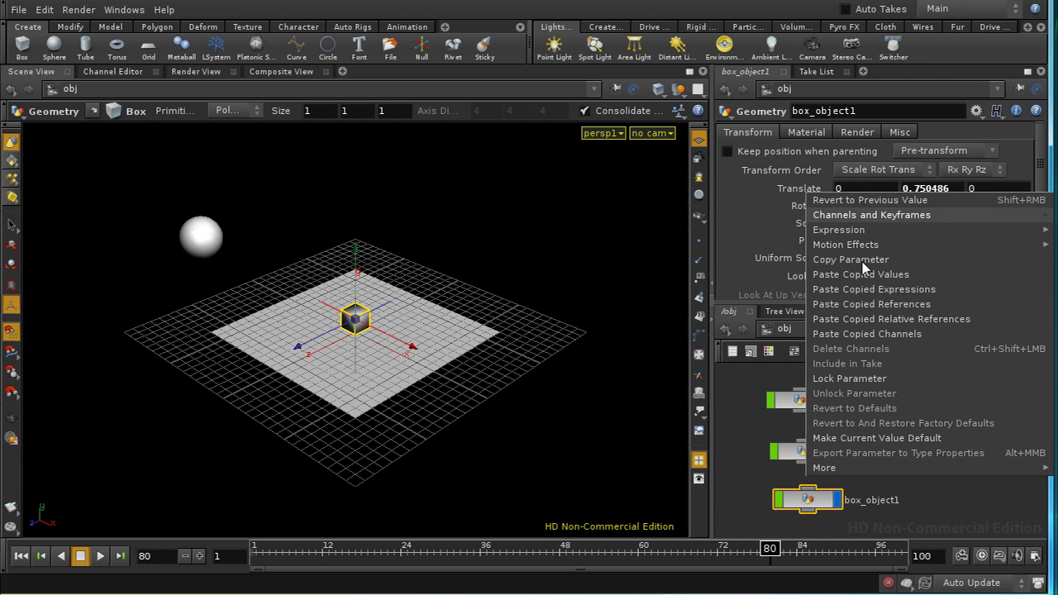
click(866, 319)
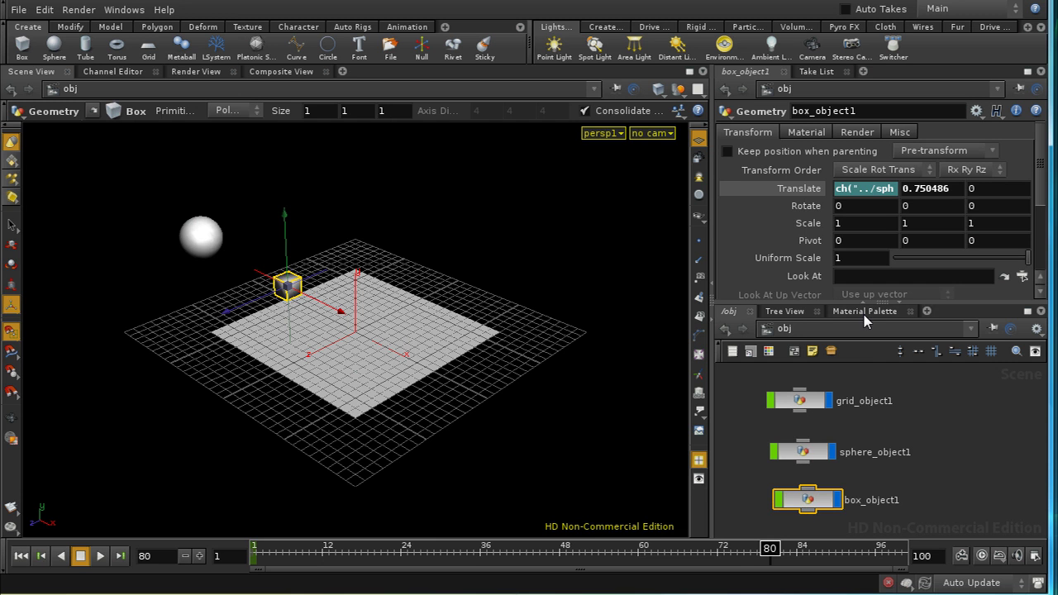
Link the box's Translate Z to the sphere's, then show evaluated values instead of expressions.
click(814, 453)
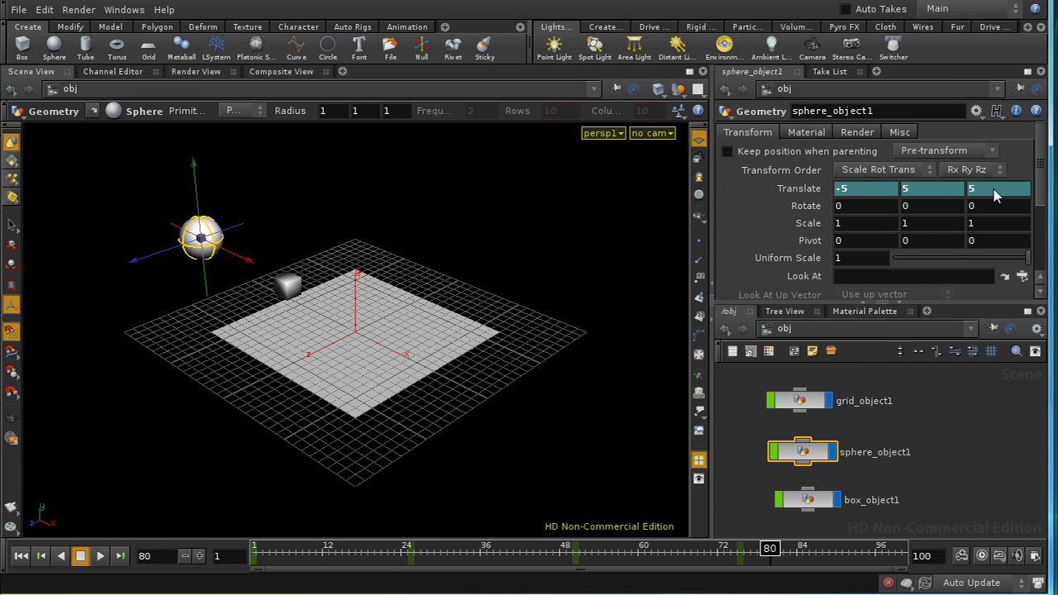
right_click(997, 196)
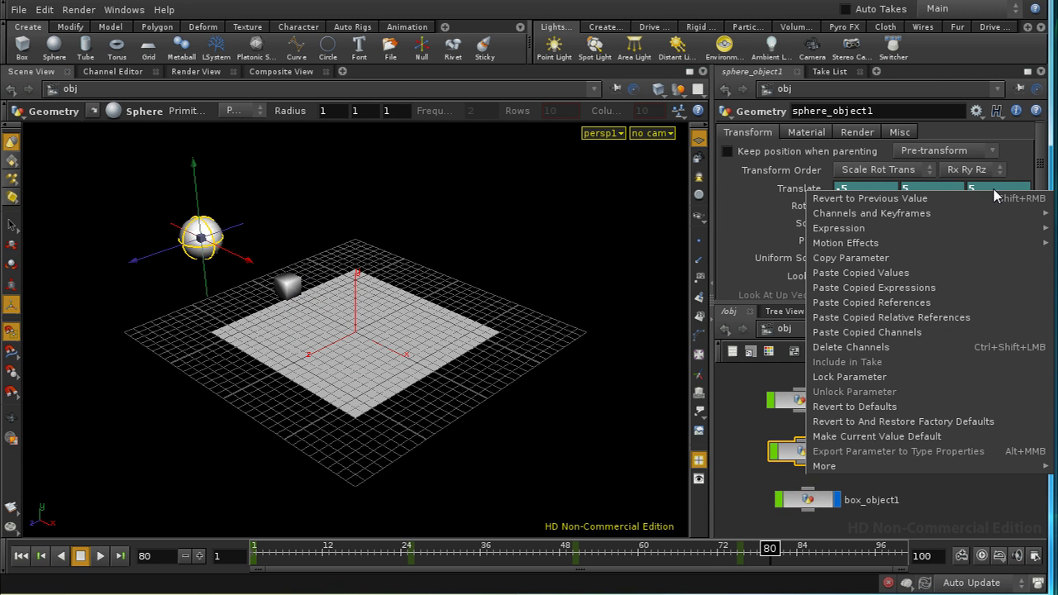
click(955, 272)
click(819, 502)
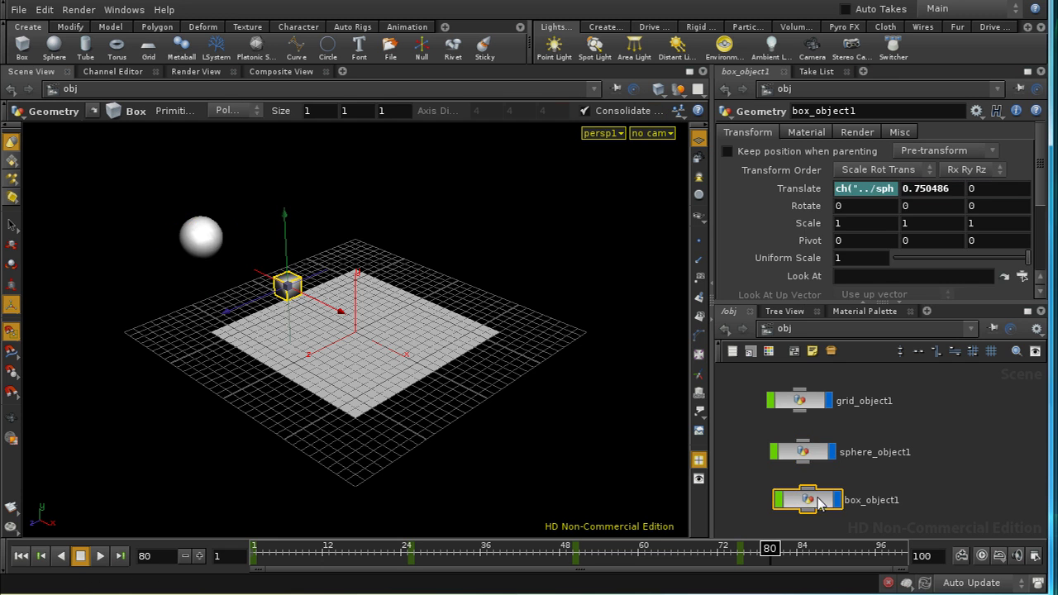
right_click(976, 197)
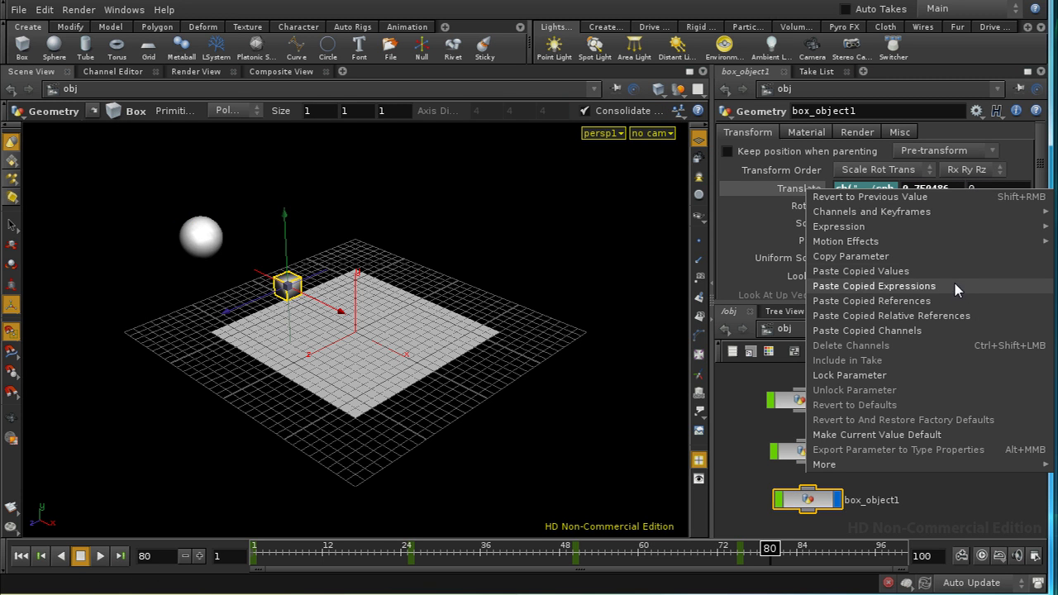
click(955, 321)
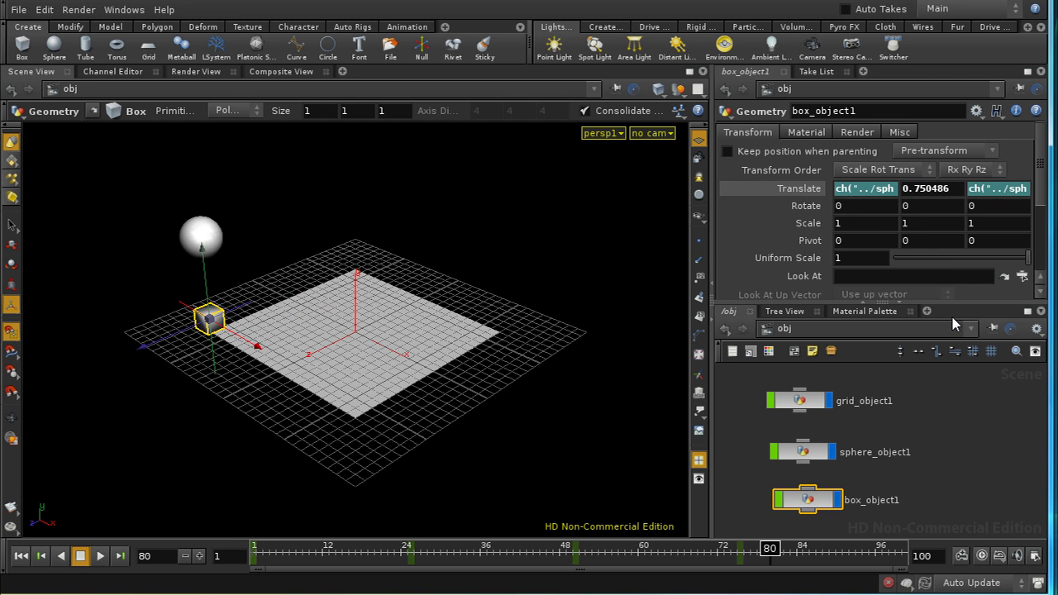
click(801, 189)
click(810, 352)
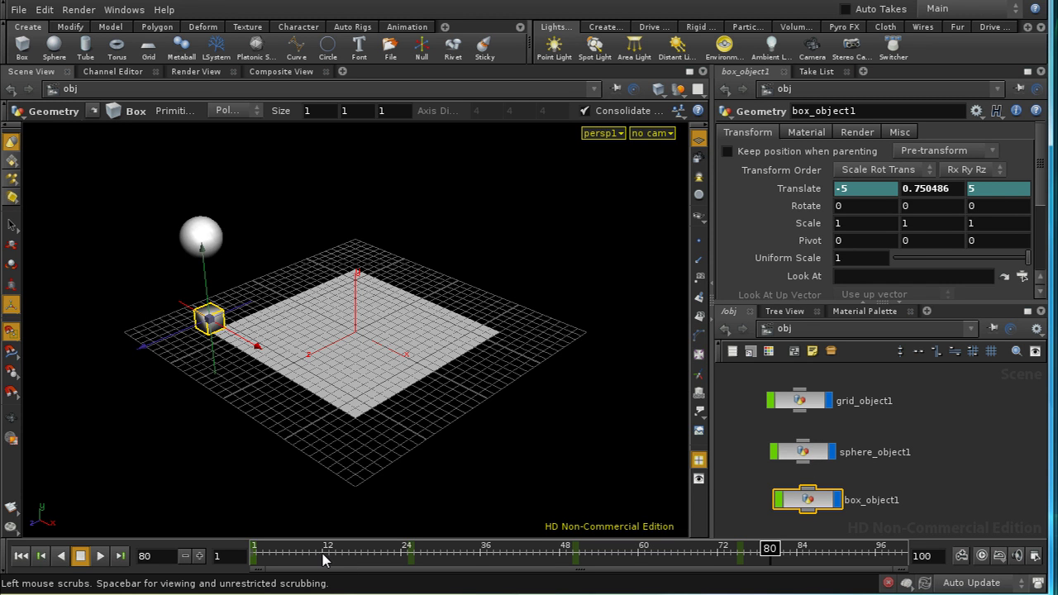
Drop sphere_object1 onto the box's Translate, filling X and Z with references like ch("../sphere_object1/tx").
drag(769, 553, 284, 569)
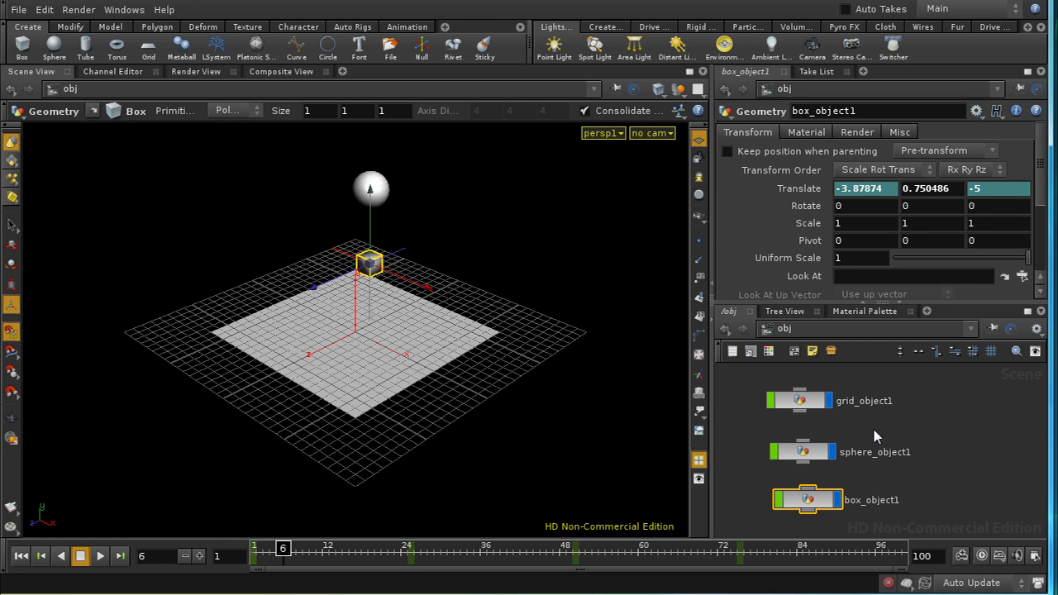
middle_drag(876, 438, 894, 432)
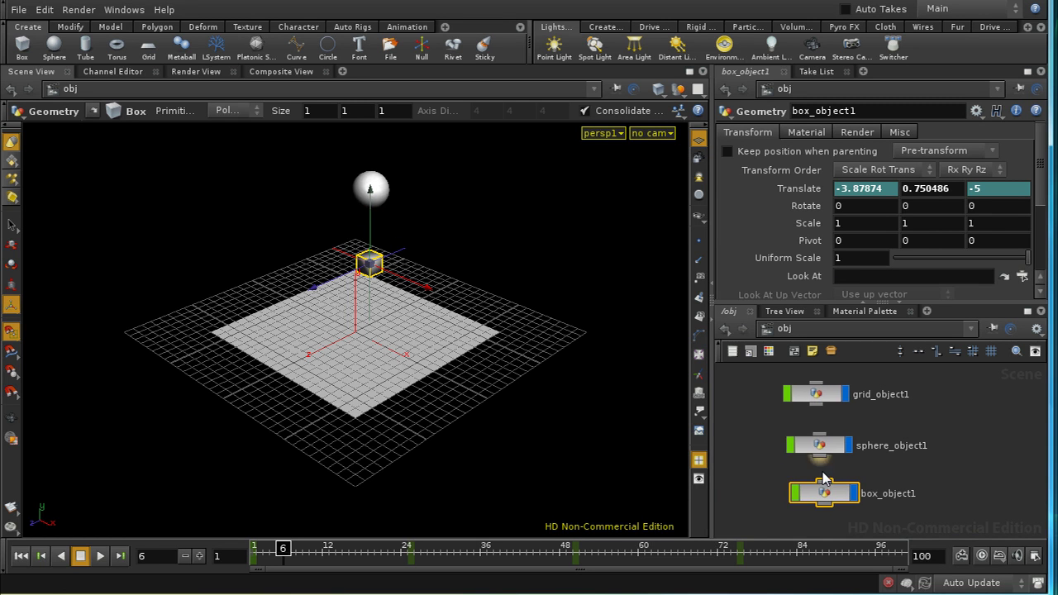
drag(824, 503, 814, 195)
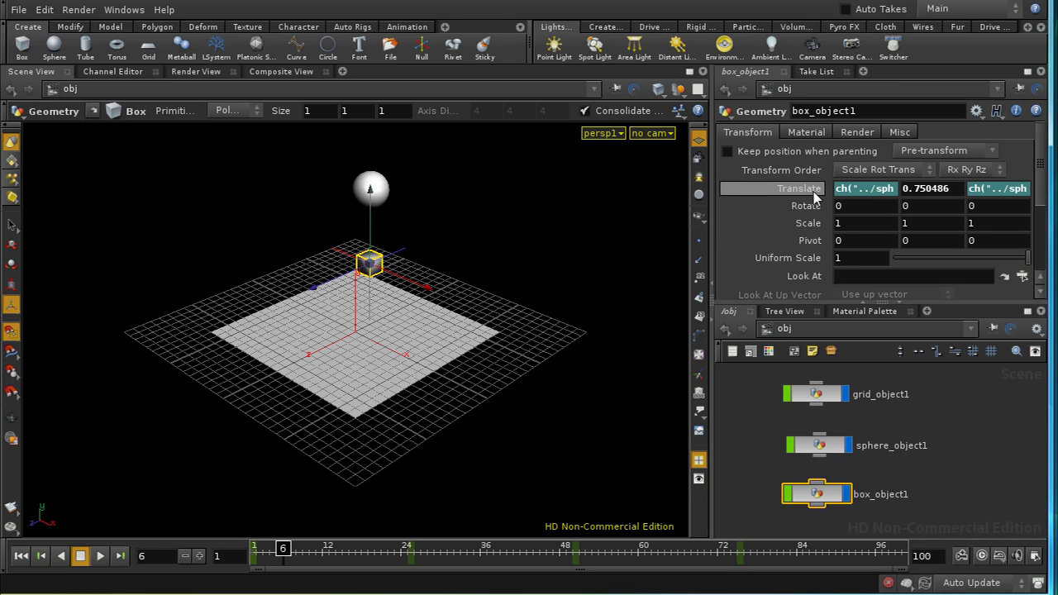
click(864, 189)
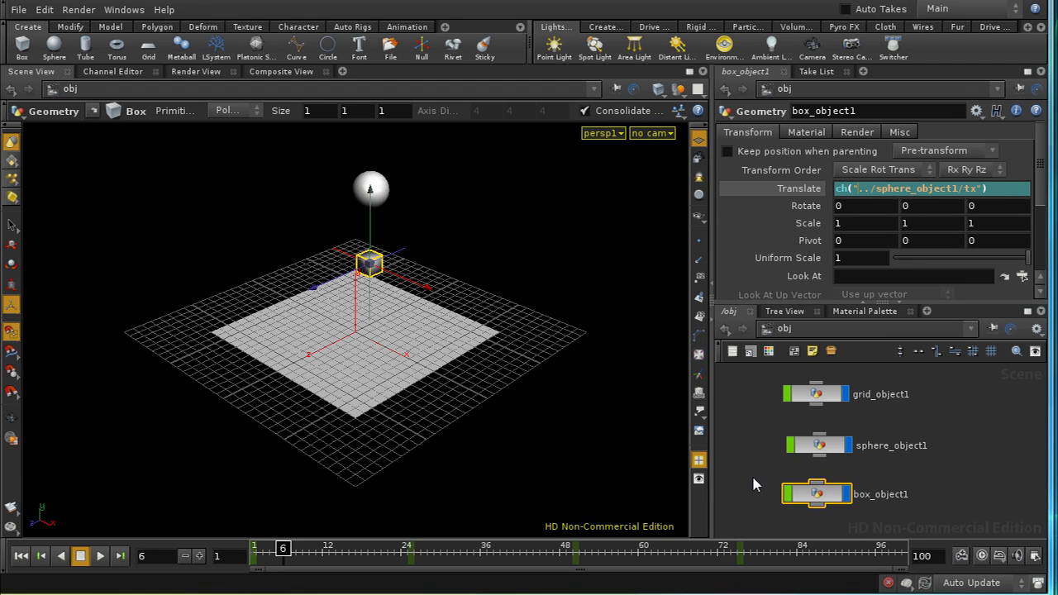
middle_drag(761, 478, 771, 459)
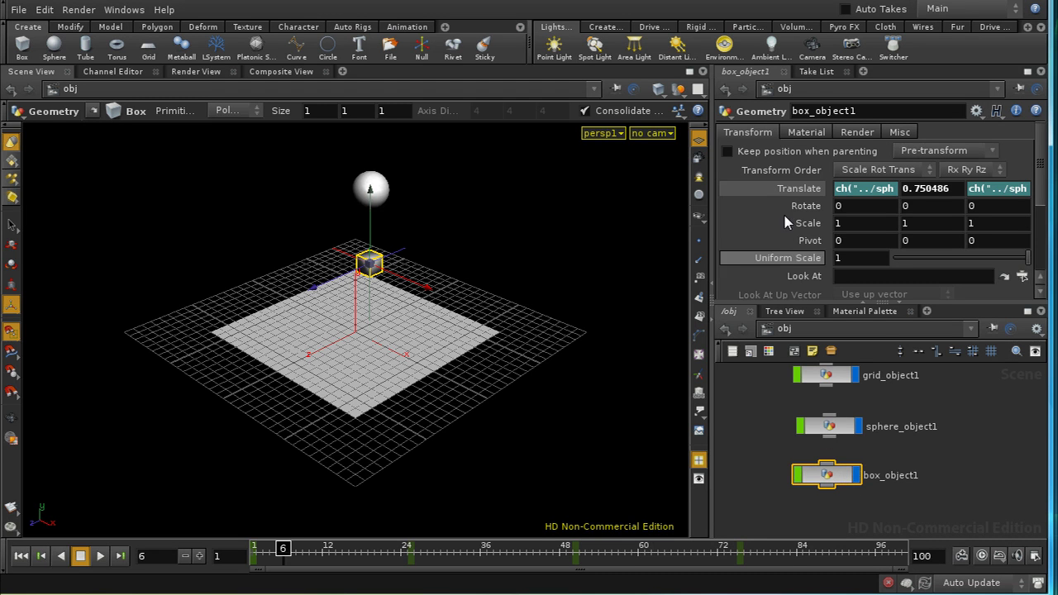
Delete the box's Translate channels, leaving -3.87874, 0.750486, -5, and select sphere_object1.
right_click(783, 189)
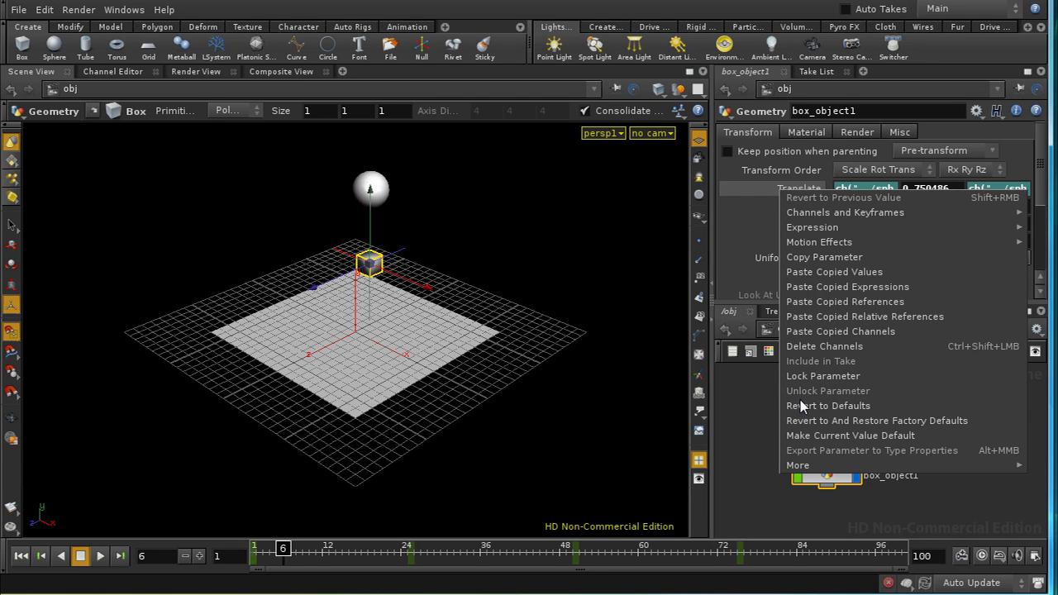
click(809, 347)
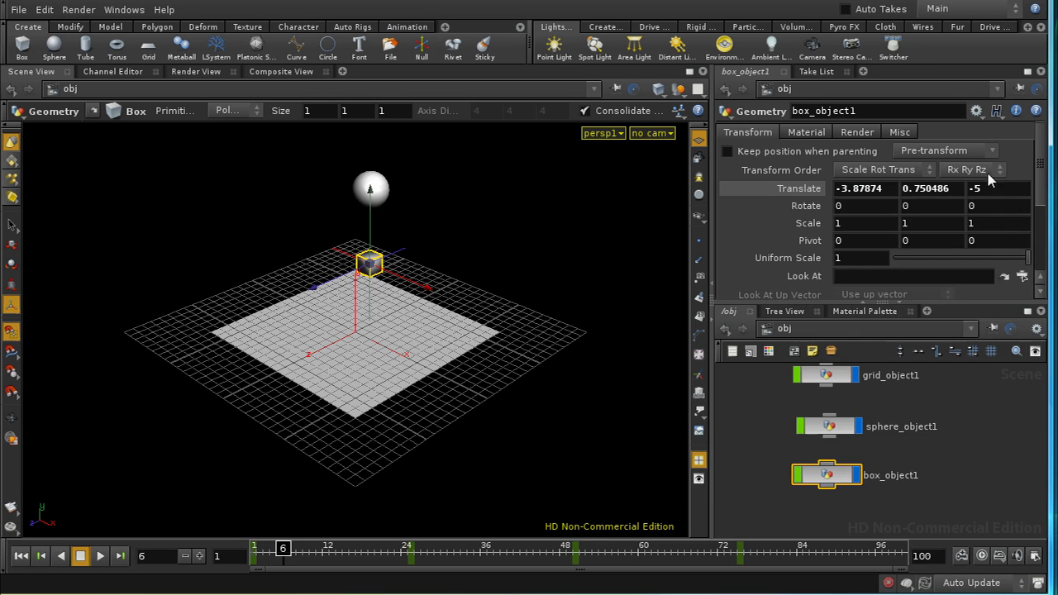
click(839, 430)
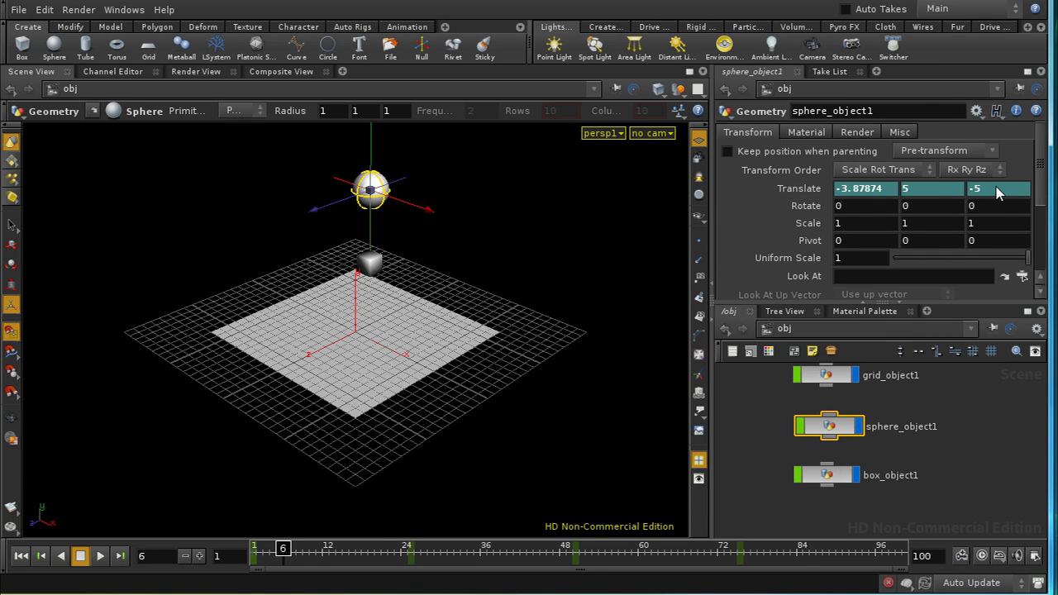
Bring up the Motion Effects submenu on the sphere's Translate parameter.
right_click(809, 195)
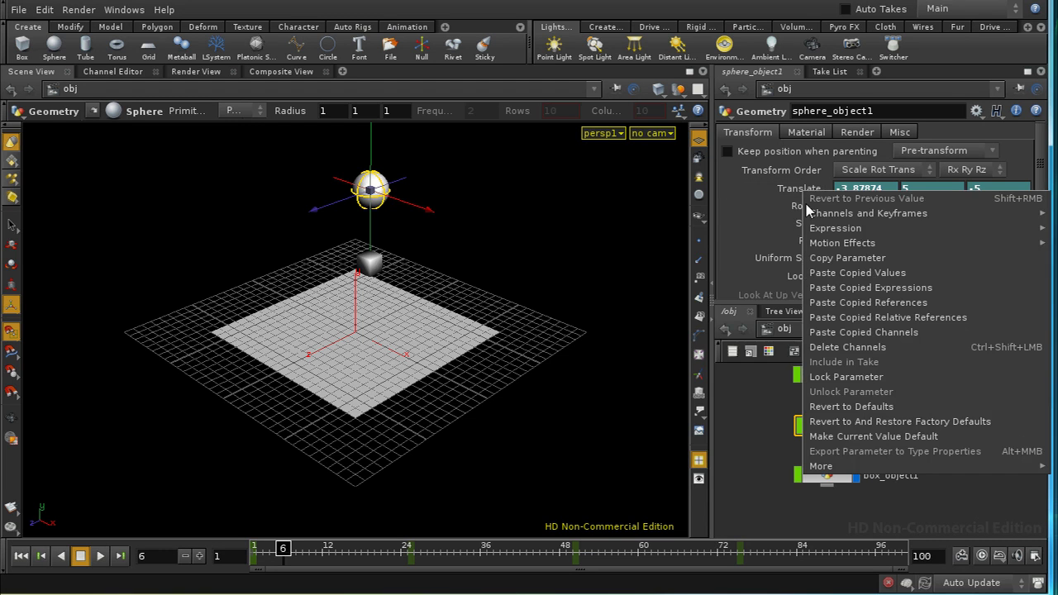
mouse_move(813, 231)
mouse_move(813, 251)
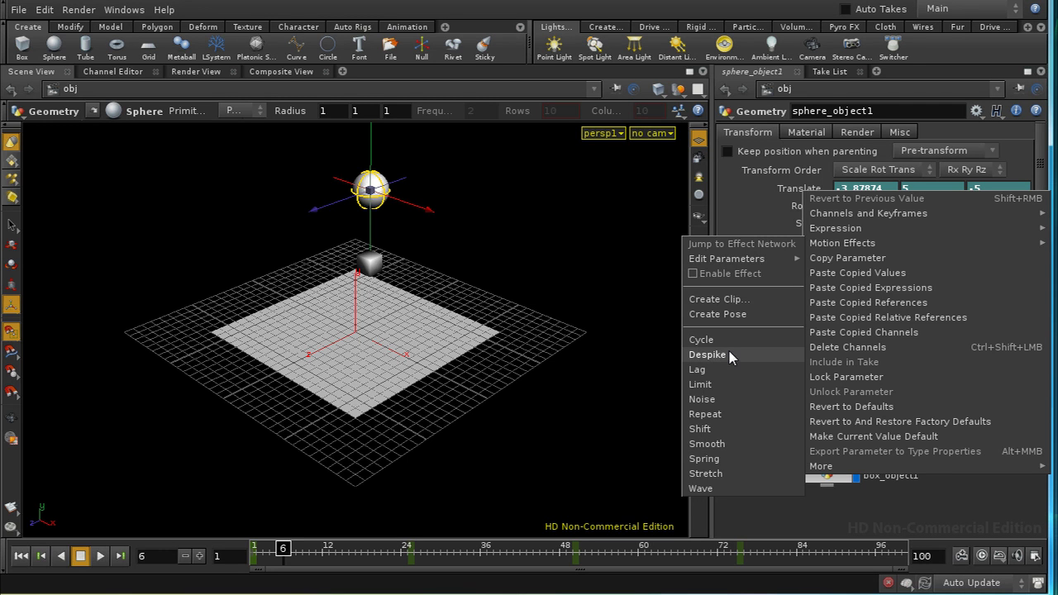
mouse_move(731, 265)
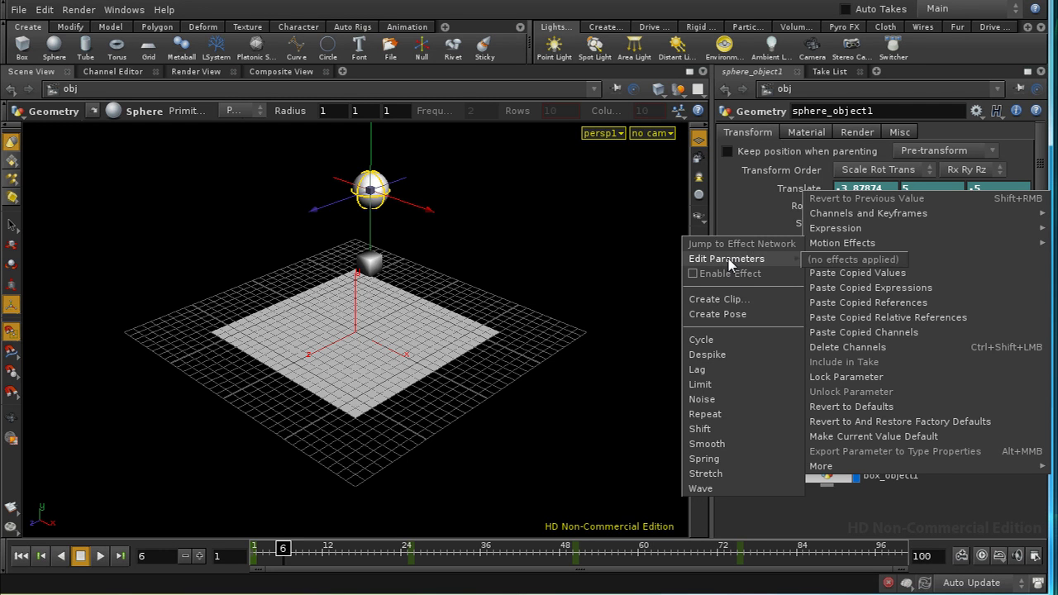
Apply Lag to the sphere's Translate, set Overshoot to 0.2, and close the lag panel.
click(703, 369)
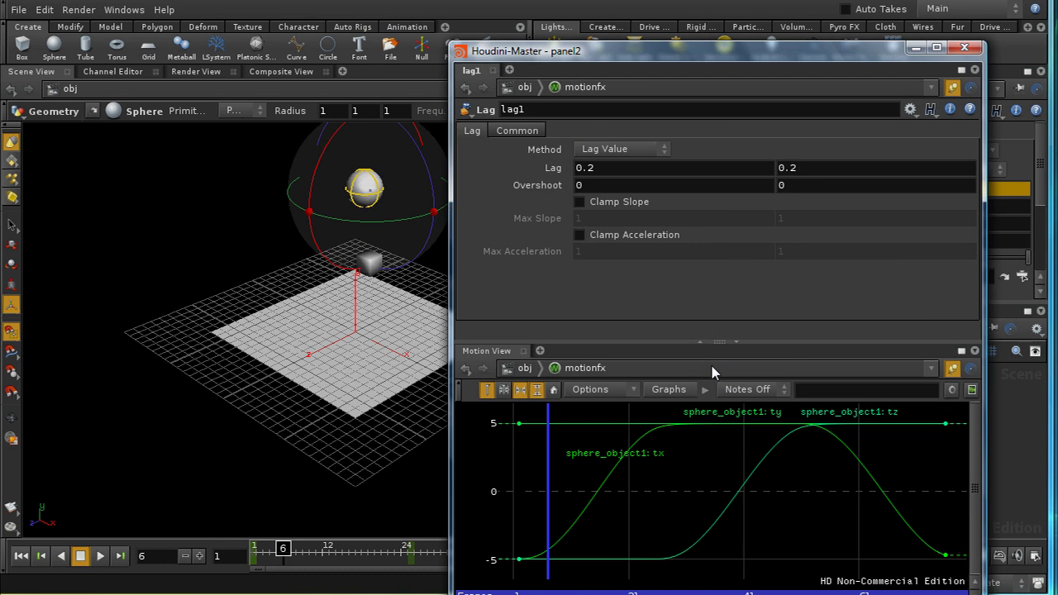
drag(711, 52, 634, 14)
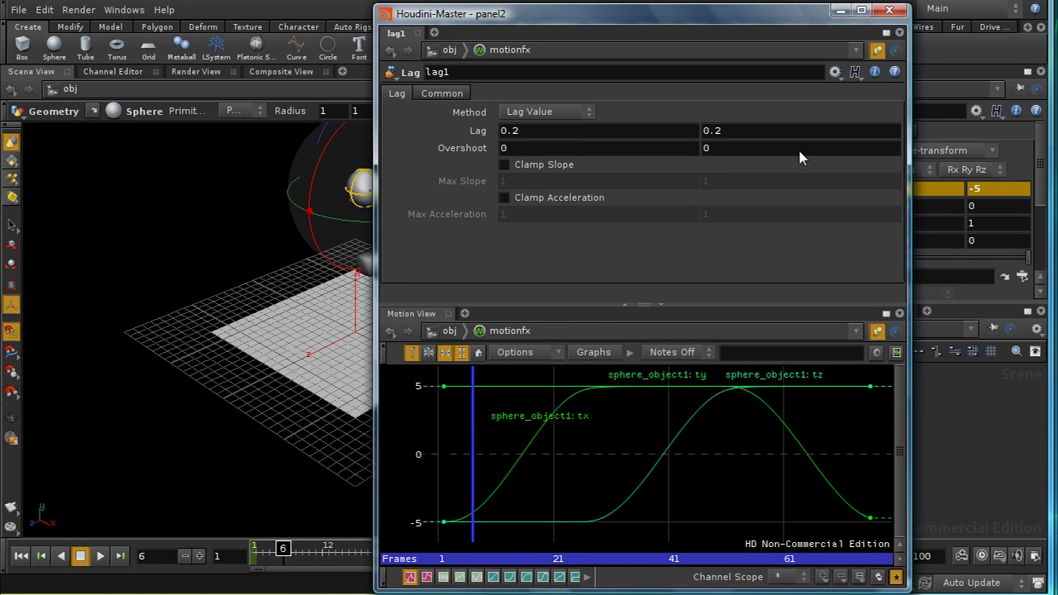
middle_drag(468, 158, 503, 156)
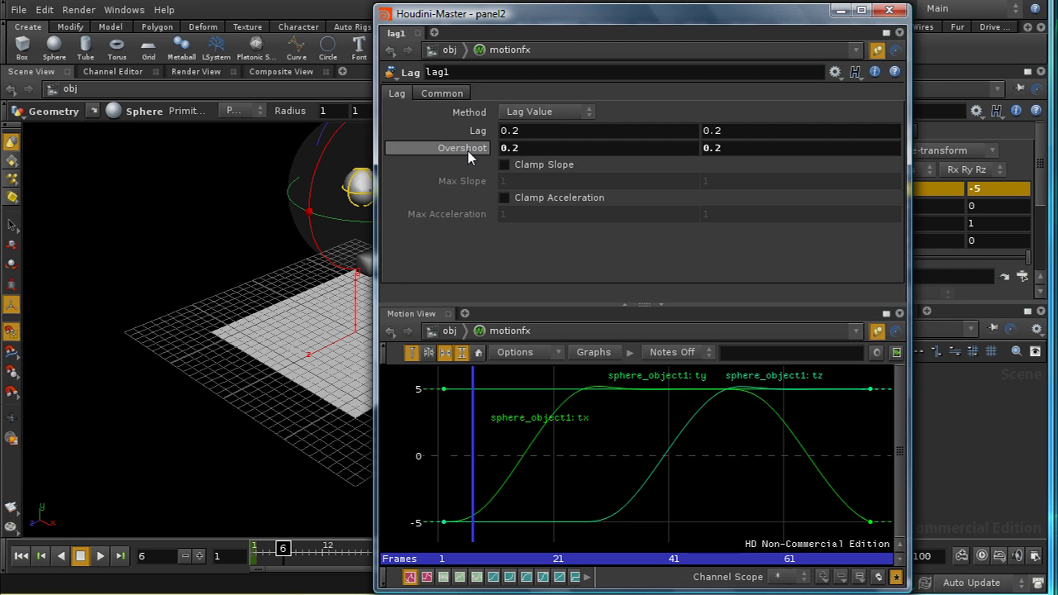
click(890, 11)
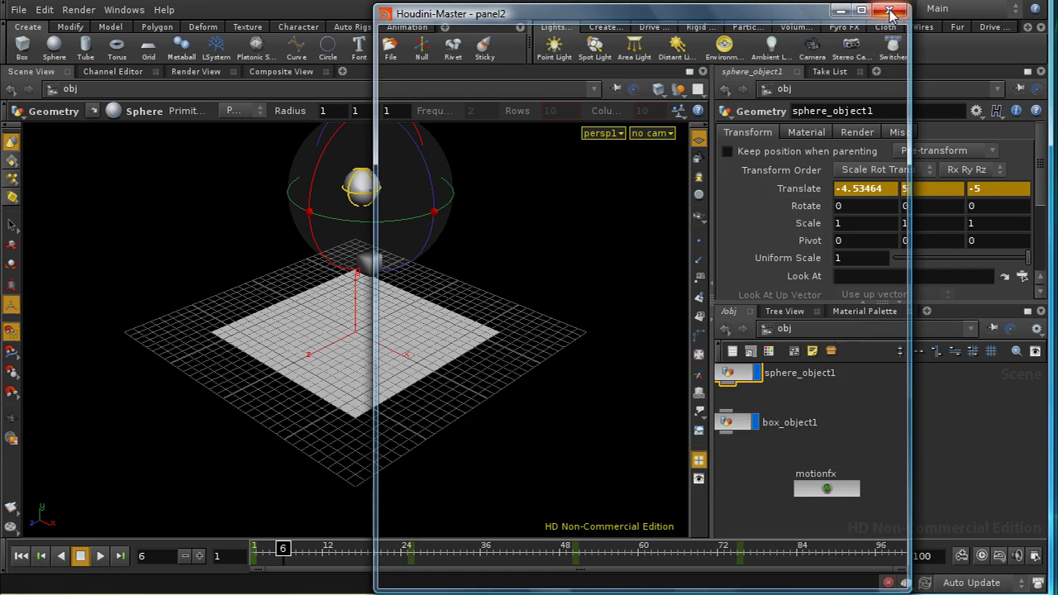
Place the motionfx node beside box_object1, select sphere_object1, and scrub through the lagged motion.
middle_drag(827, 444, 889, 468)
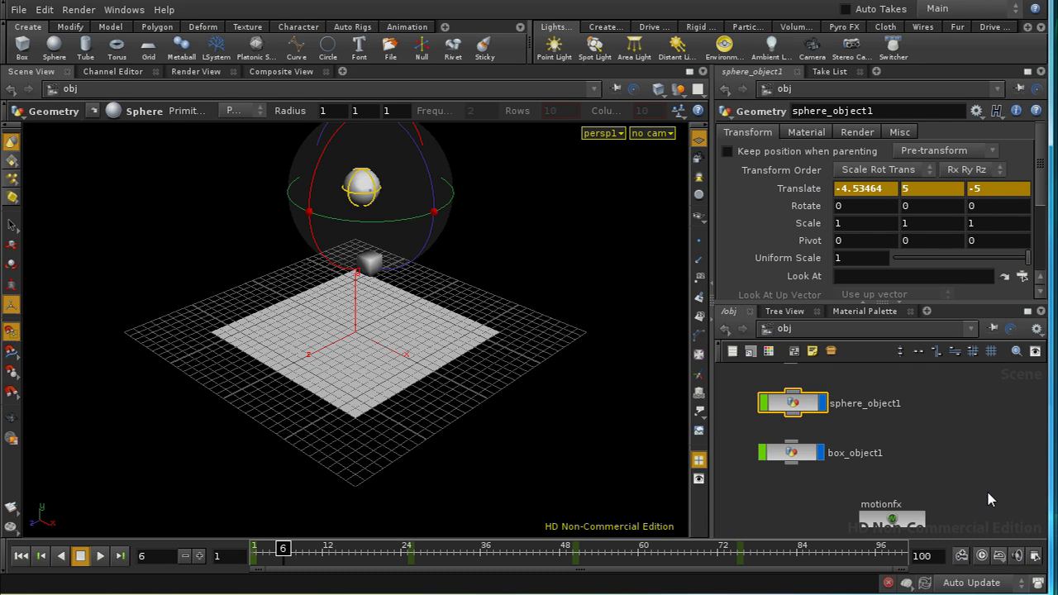
drag(910, 524, 938, 428)
click(938, 432)
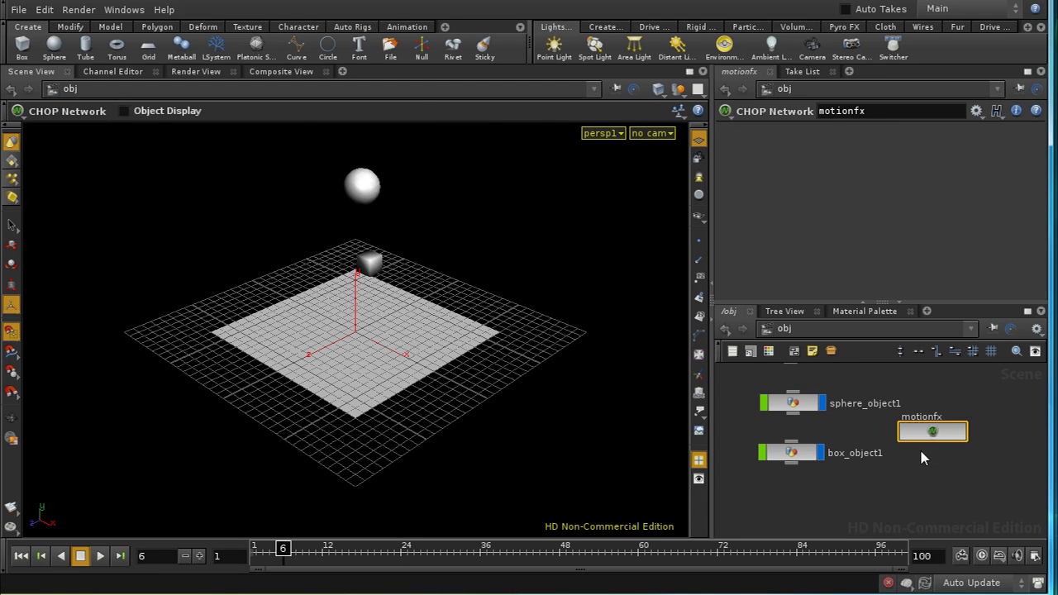
middle_drag(912, 471, 912, 488)
click(794, 424)
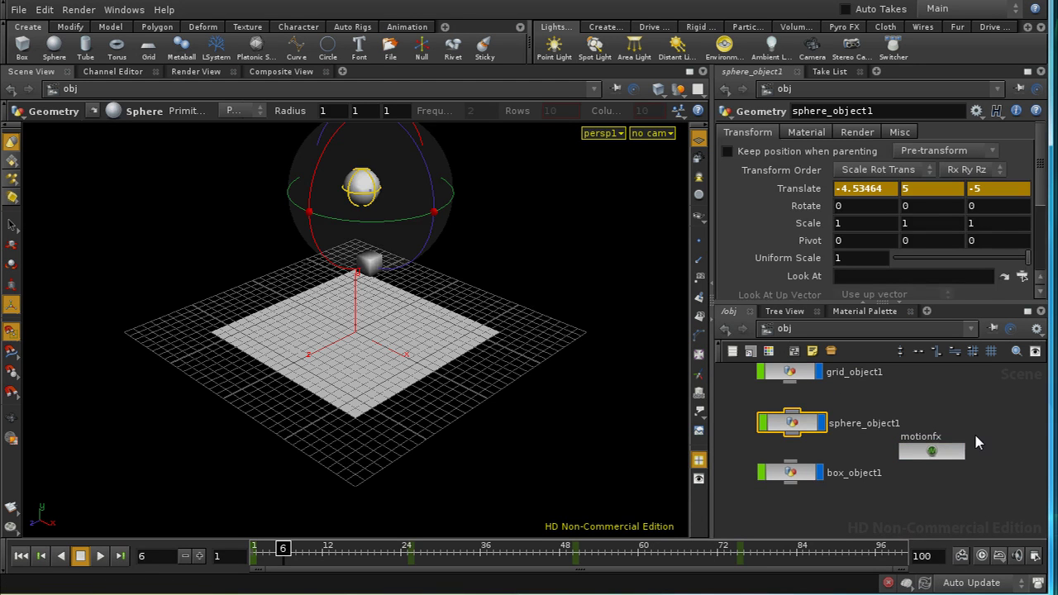
drag(957, 454, 953, 476)
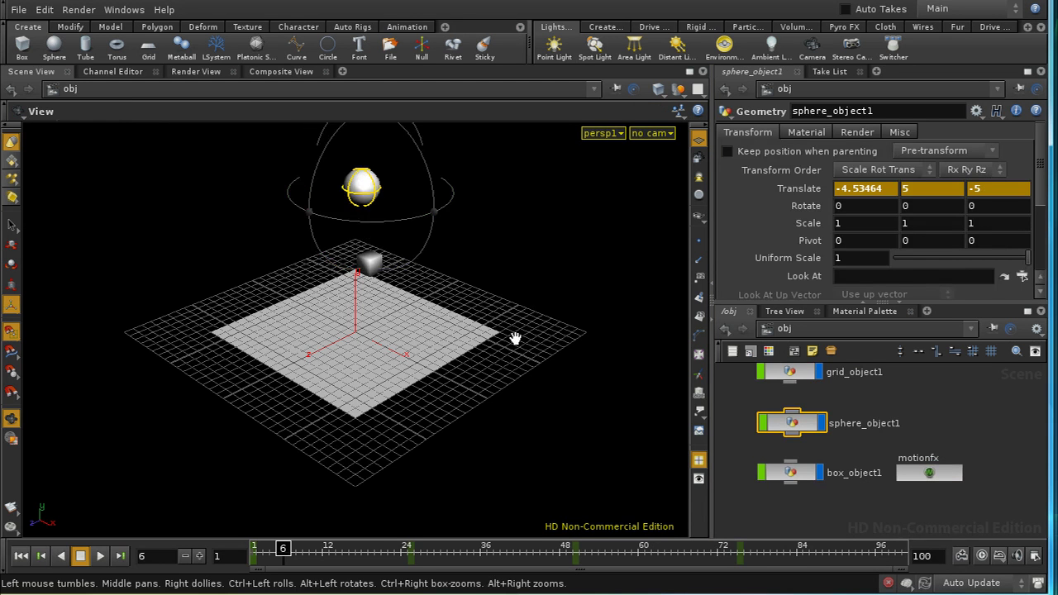
drag(579, 397, 351, 500)
drag(305, 547, 222, 556)
In top view, scrub the sphere's animation to frame 23 and back to frame 1.
key(Escape)
key(Return)
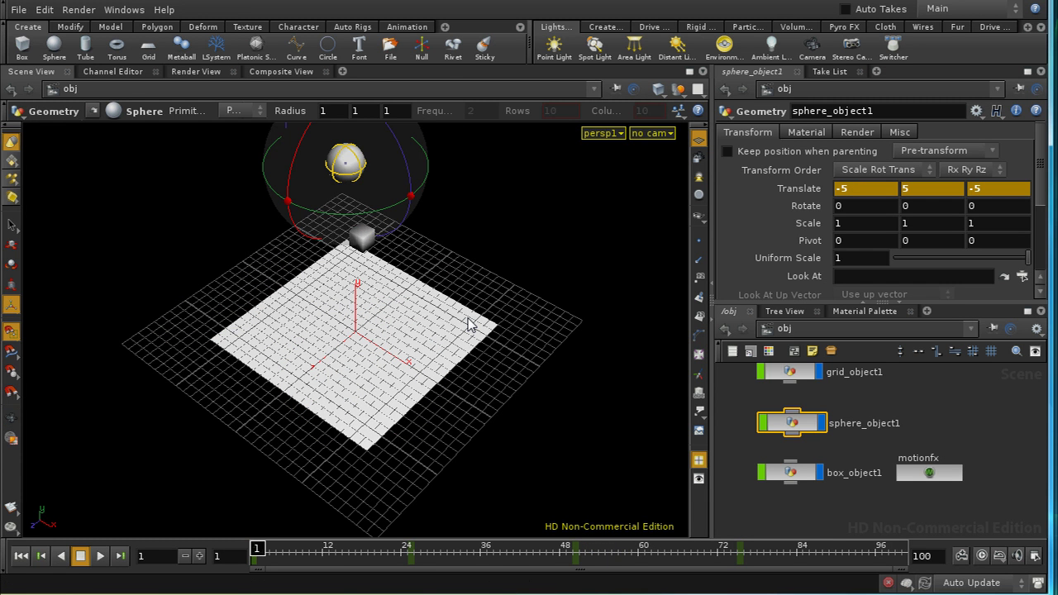
key(Escape)
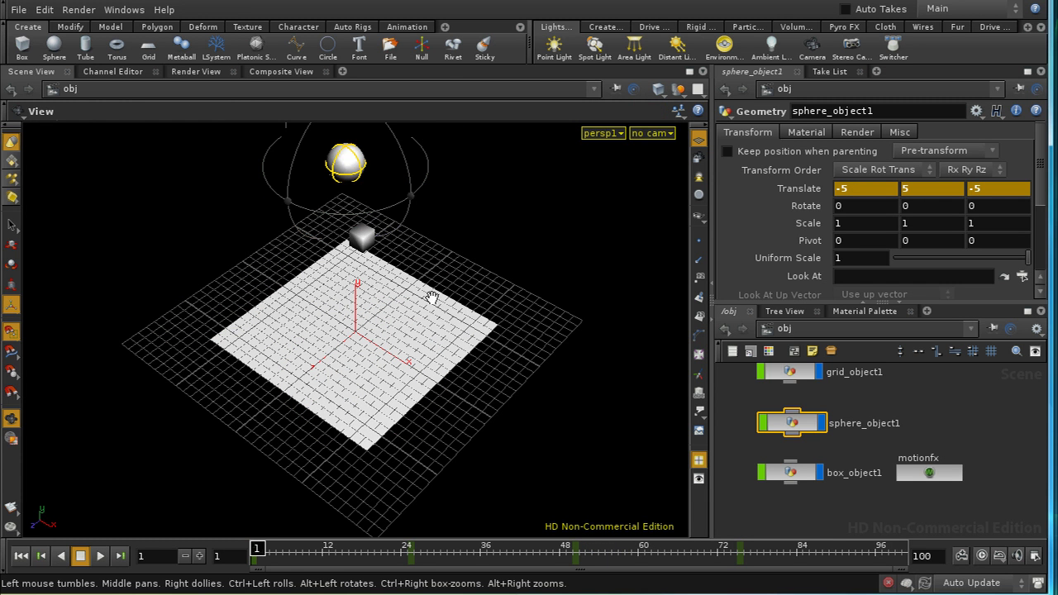
key(space+2)
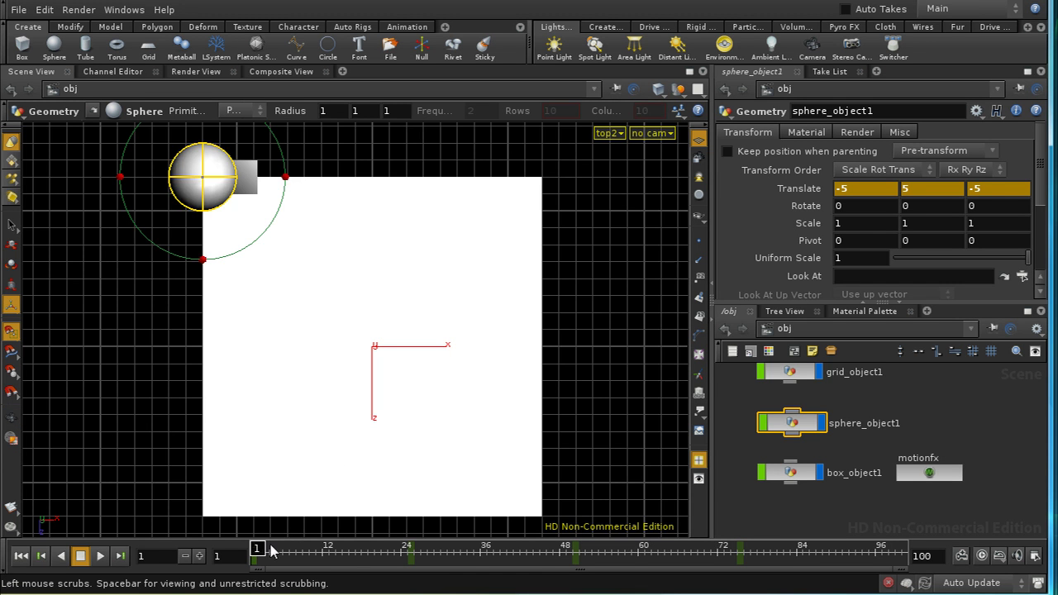
drag(258, 554, 443, 594)
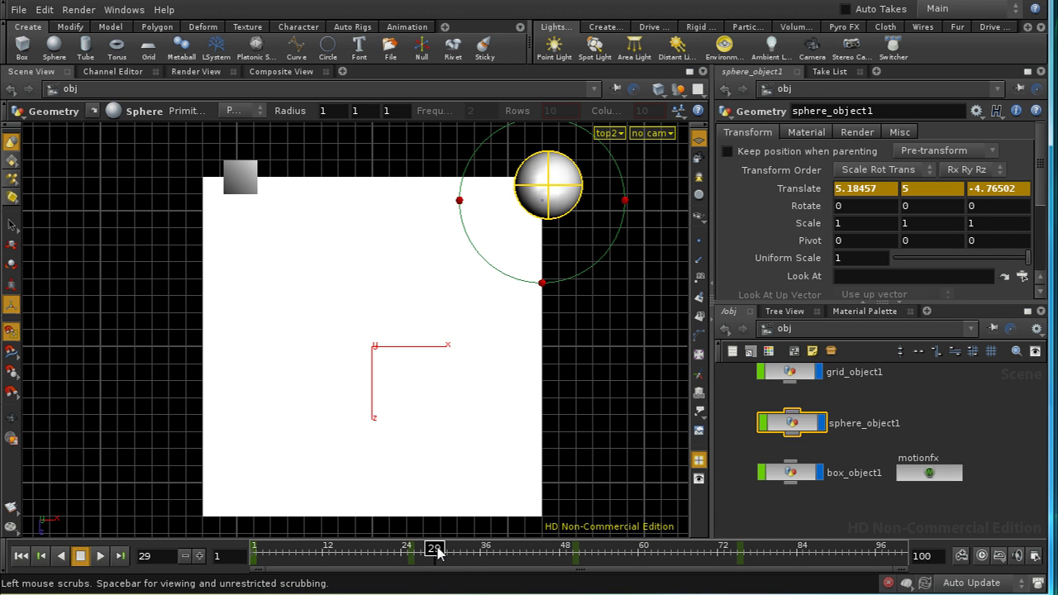
drag(438, 552, 231, 553)
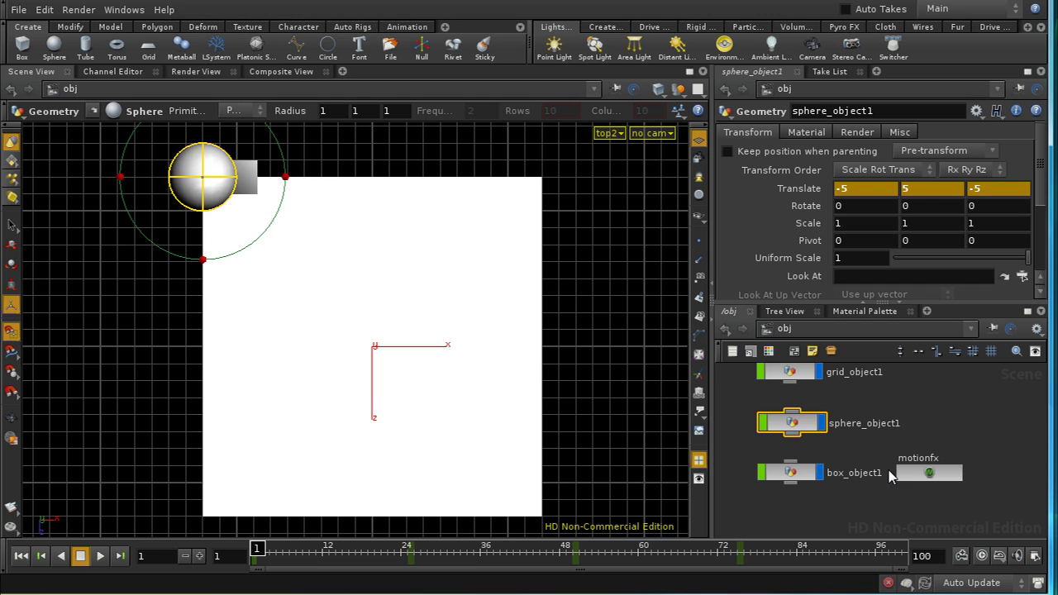
click(920, 478)
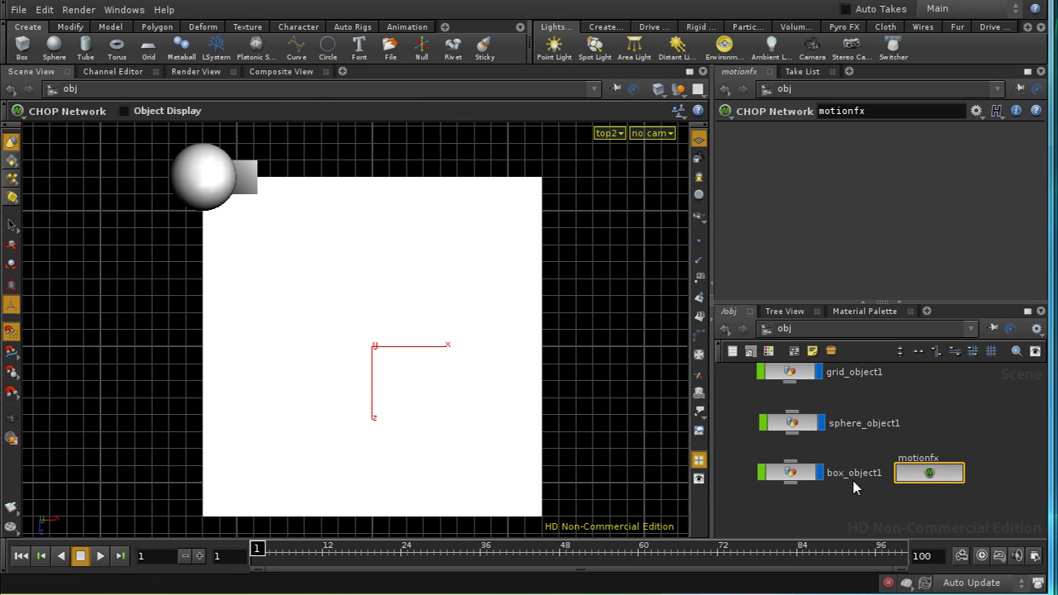
double_click(928, 473)
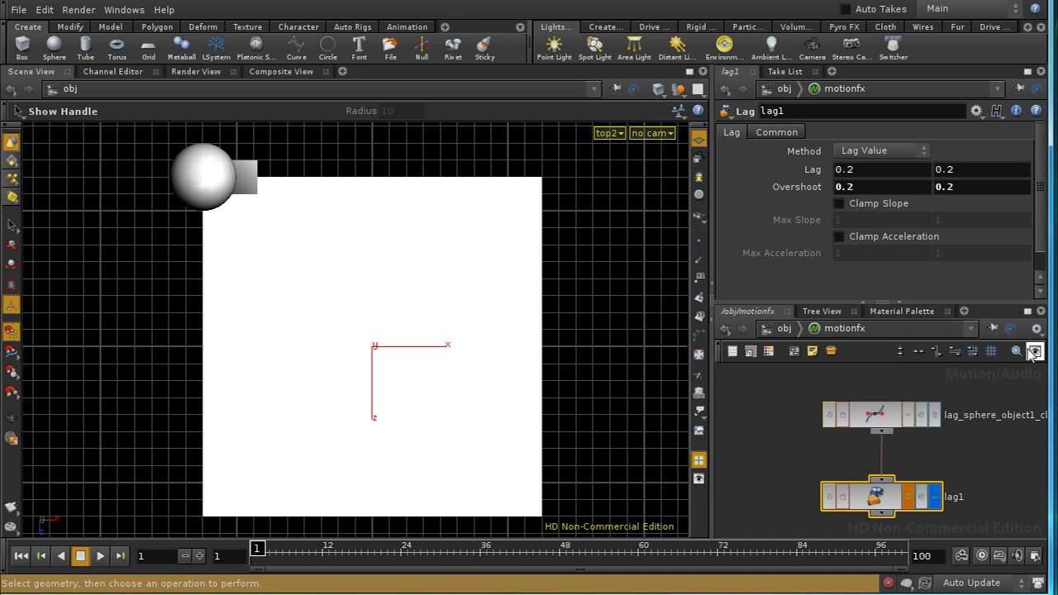
scroll(1002, 449, down, 3)
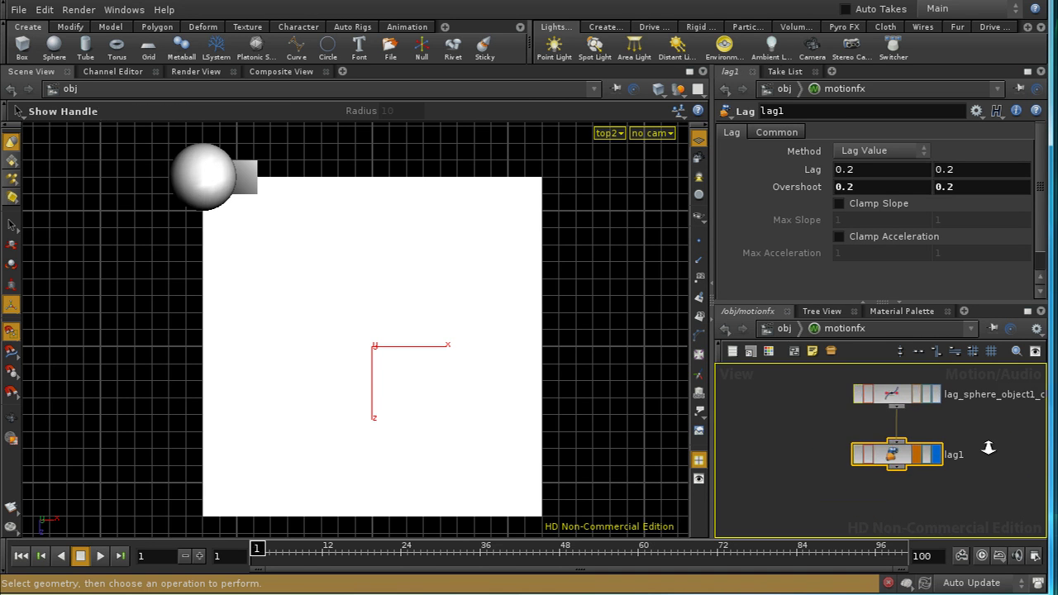
key(h)
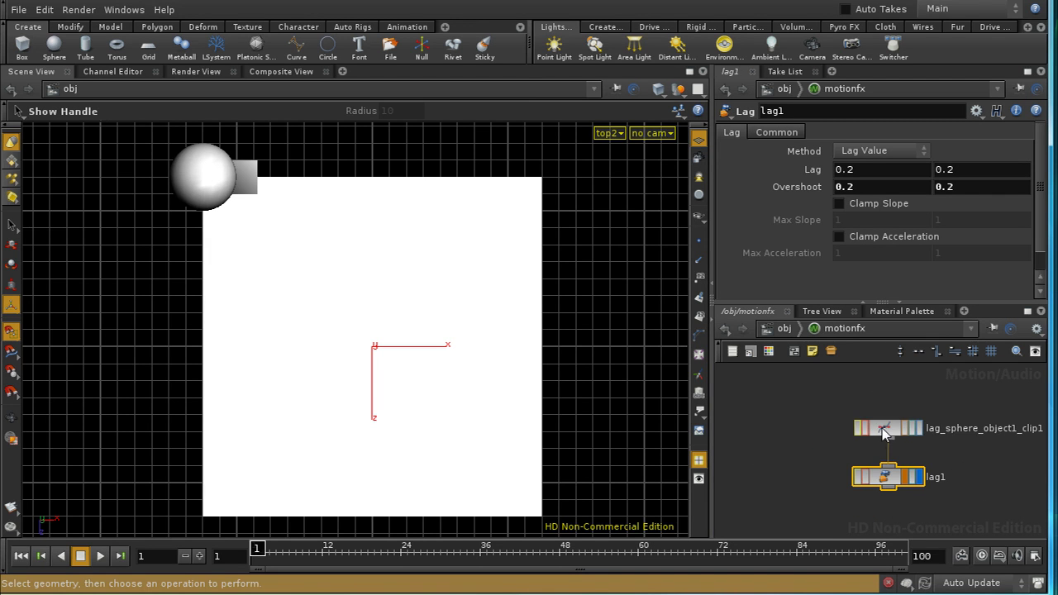
click(889, 428)
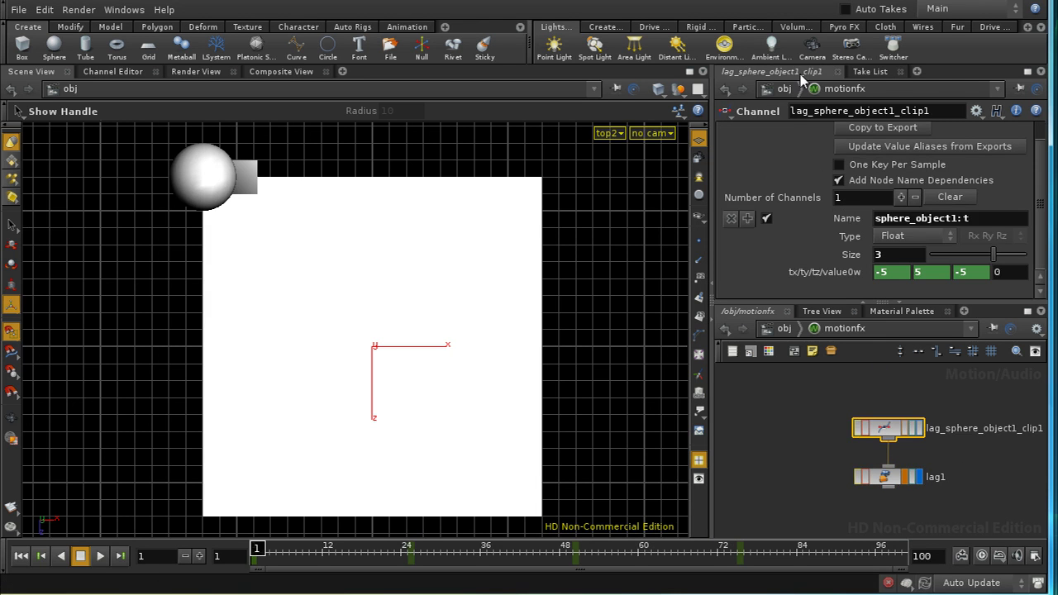
click(889, 477)
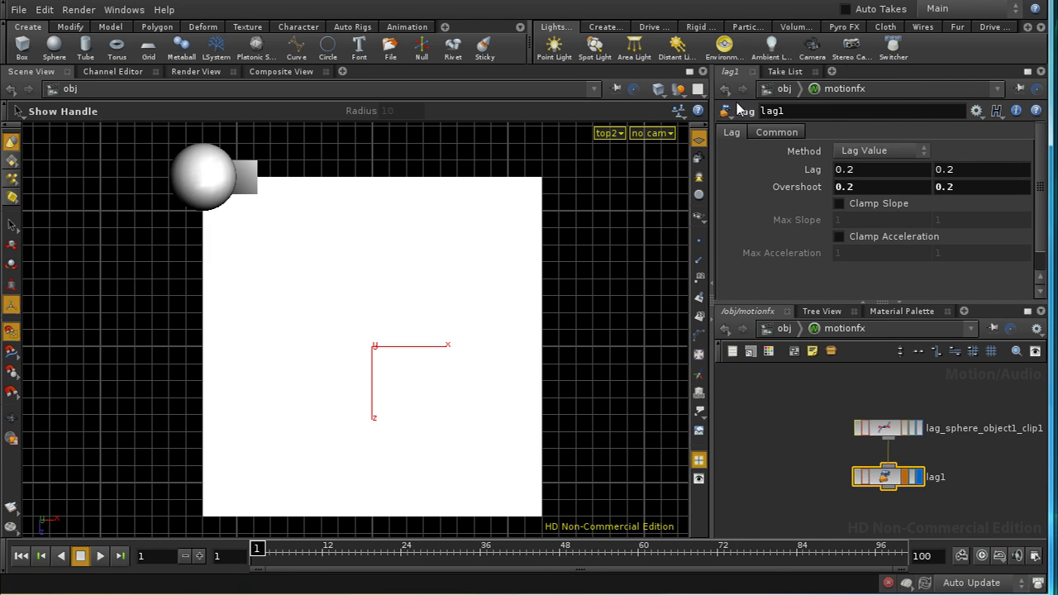
click(886, 429)
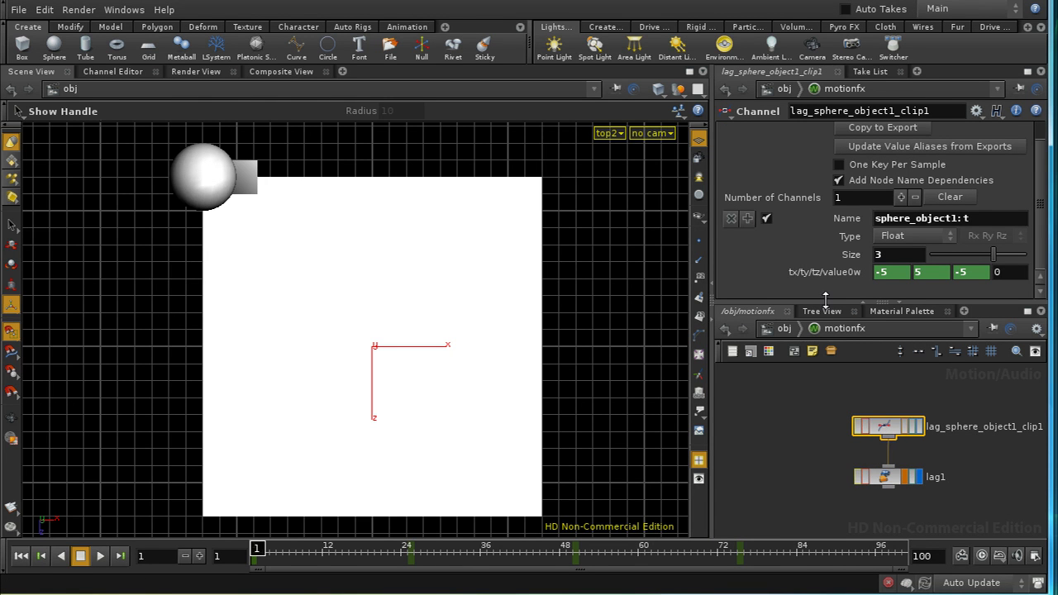
drag(1046, 248, 1042, 209)
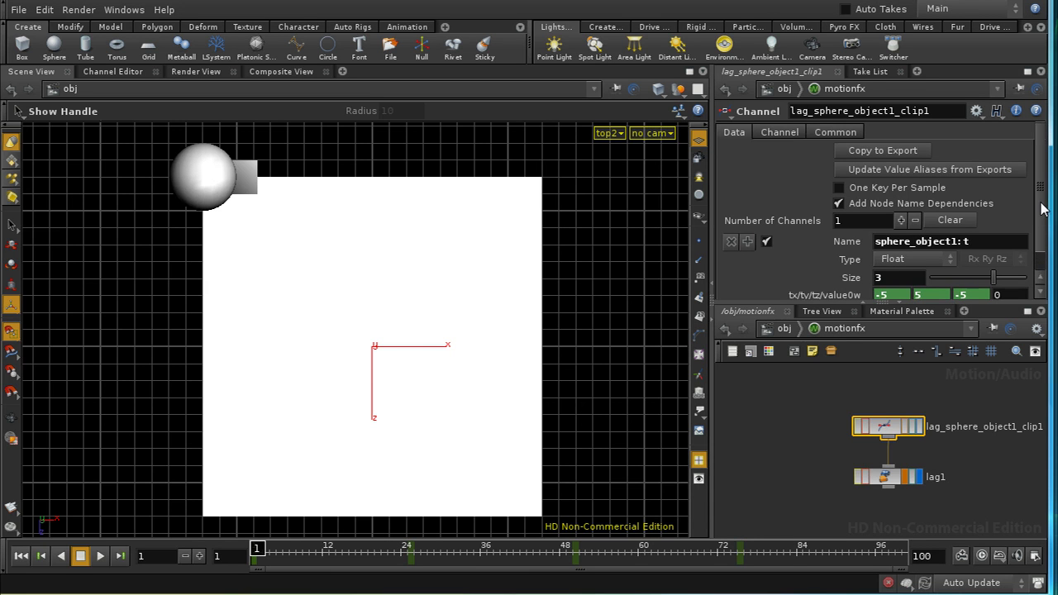
mouse_move(889, 486)
mouse_down()
mouse_move(889, 509)
mouse_move(897, 501)
mouse_up()
key(l)
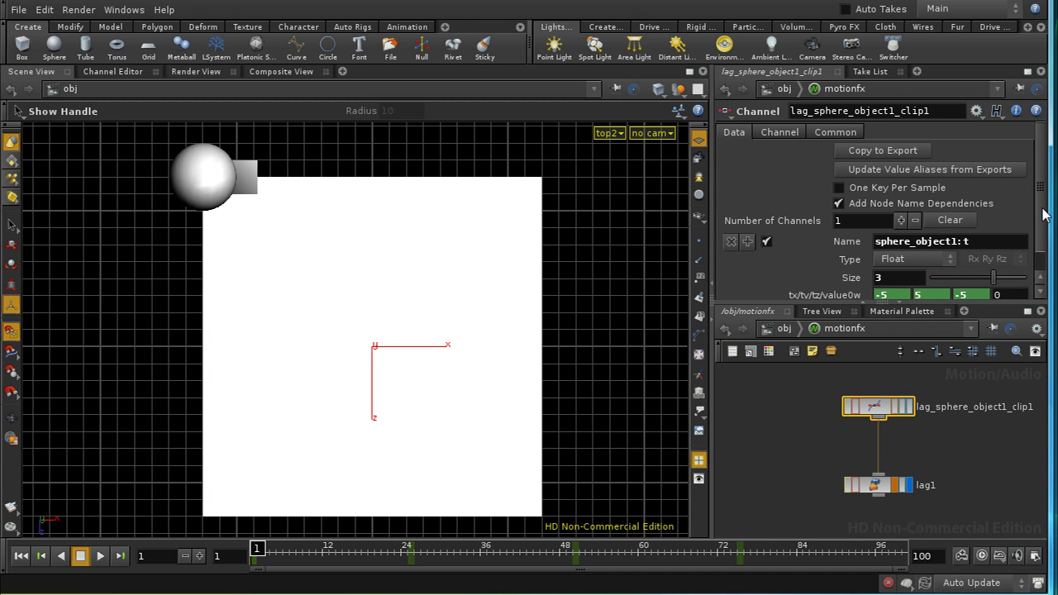
scroll(1043, 215, down, 1)
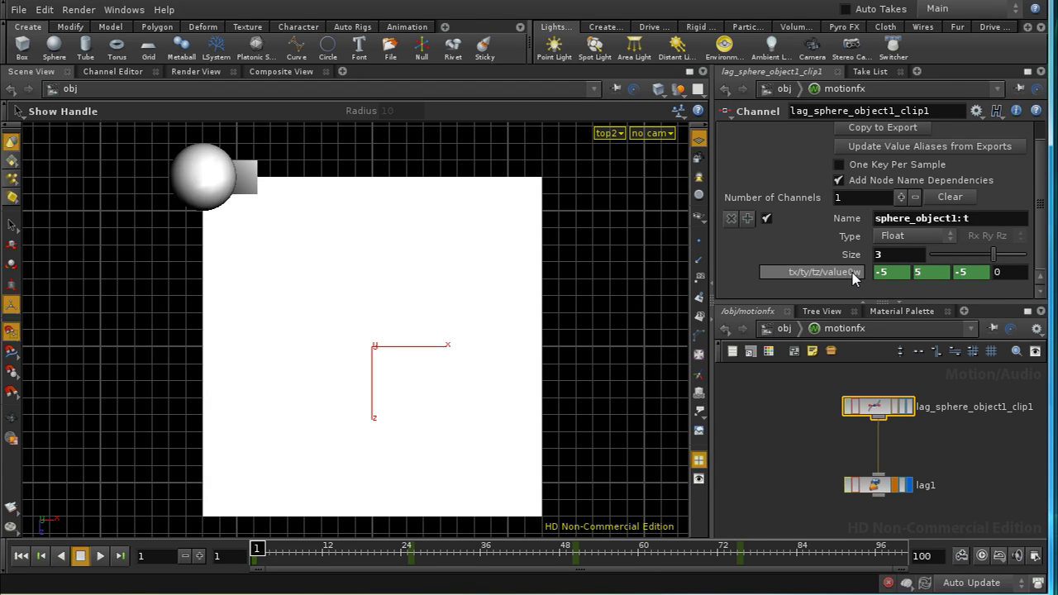
click(825, 272)
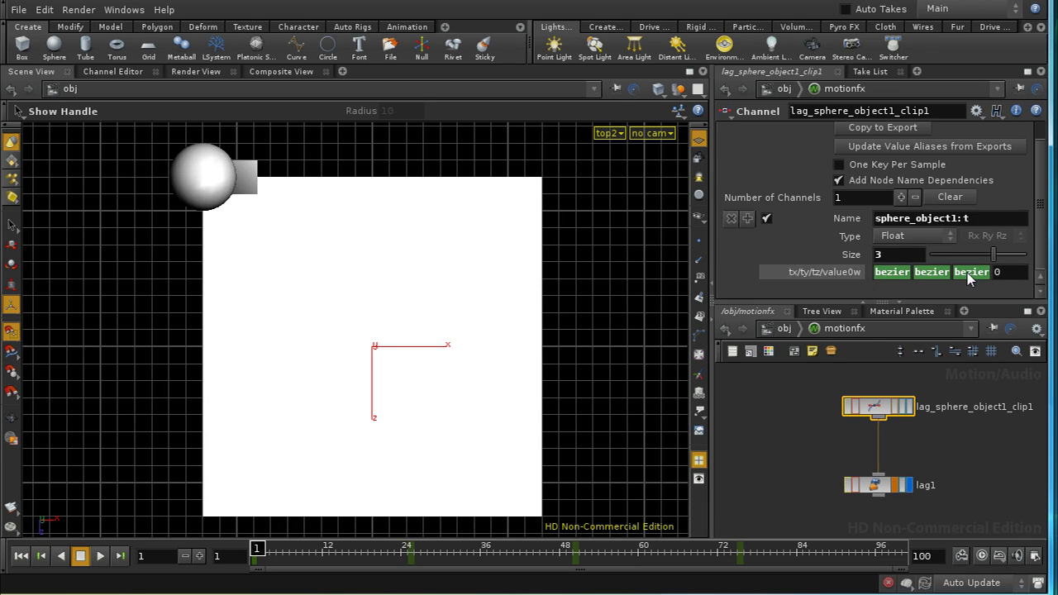
click(852, 275)
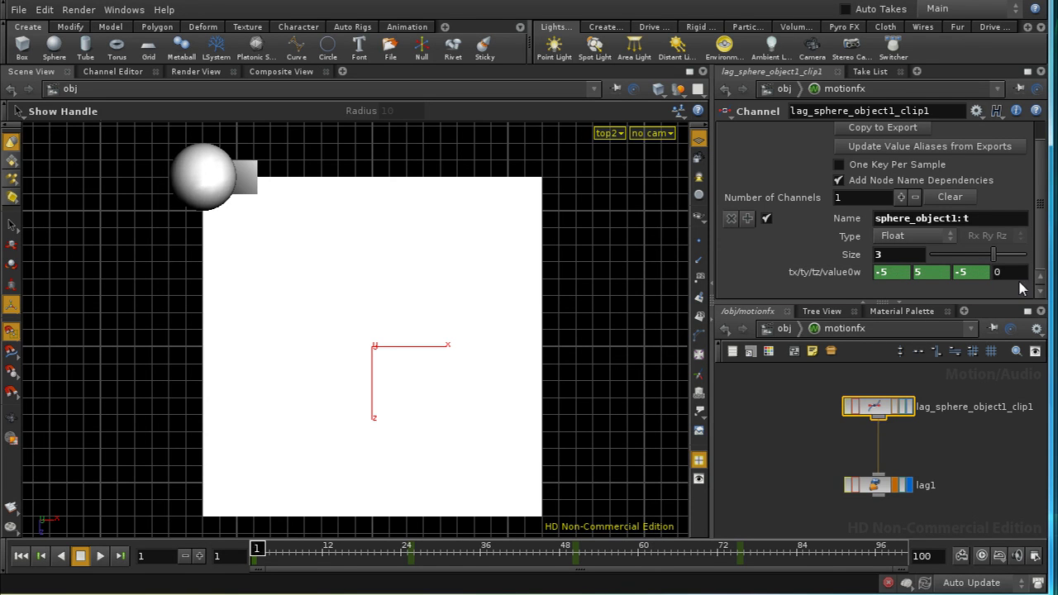
scroll(1047, 252, up, 1)
scroll(1046, 259, down, 1)
middle_drag(957, 437, 934, 443)
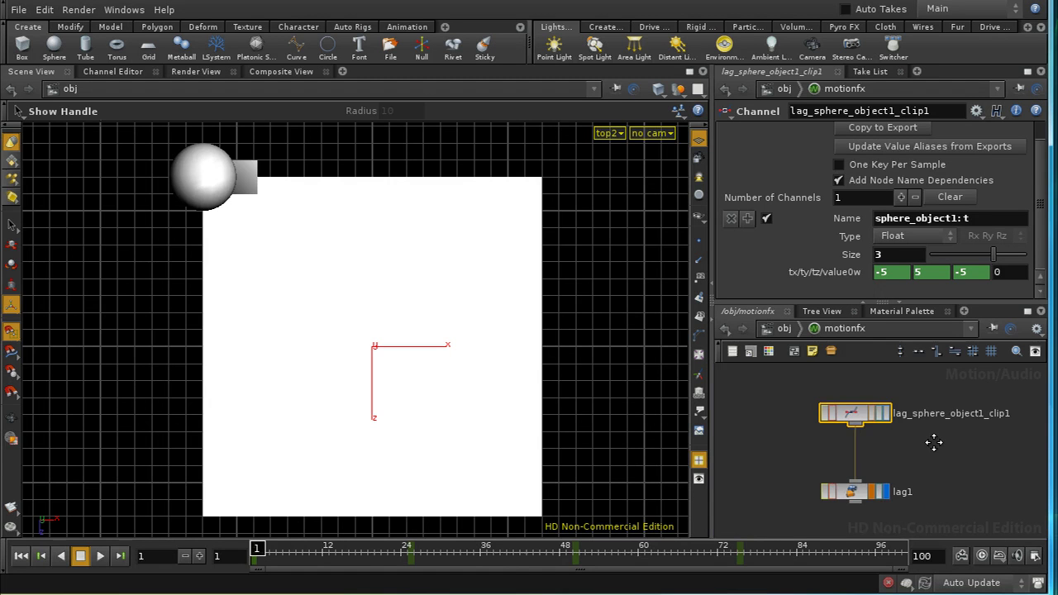
middle_click(856, 416)
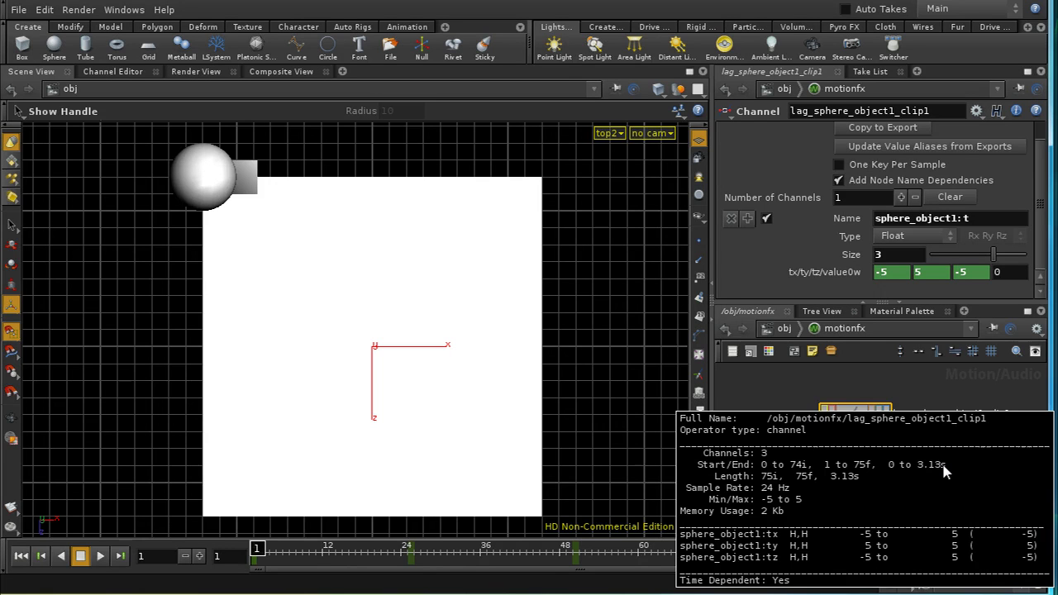
middle_drag(945, 471, 931, 394)
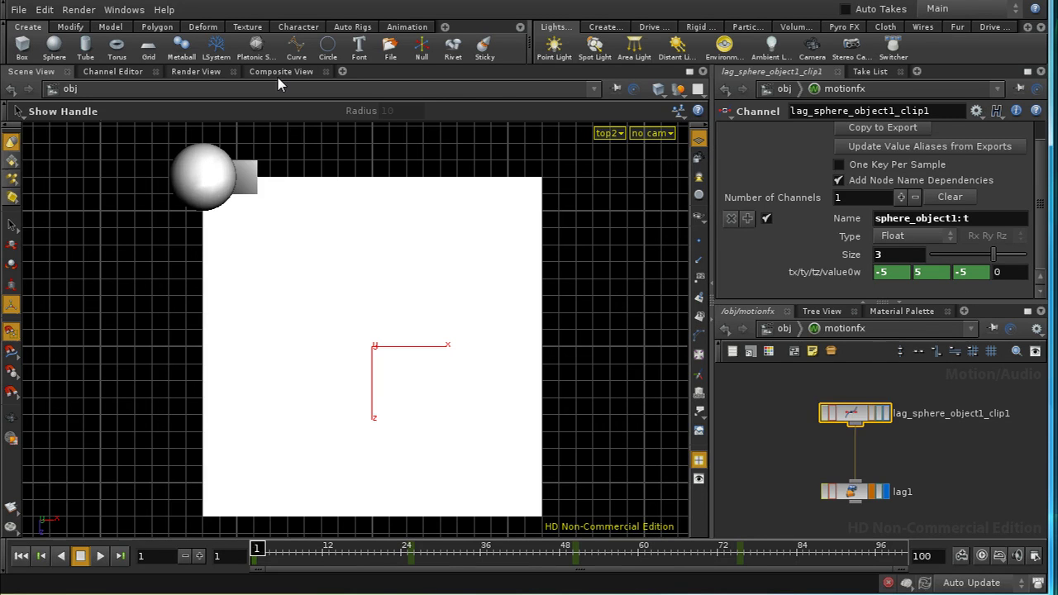
In the Channel Editor, lower the frame-49 tz key to 3.893 and frame-25 tx key to 4.266.
click(134, 73)
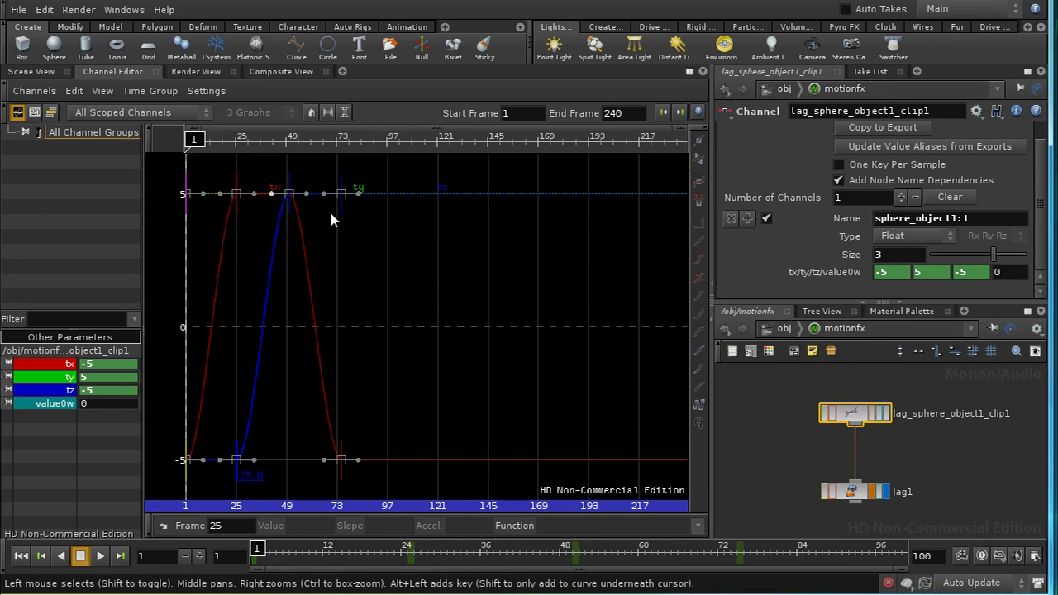
mouse_move(286, 189)
drag(289, 195, 289, 222)
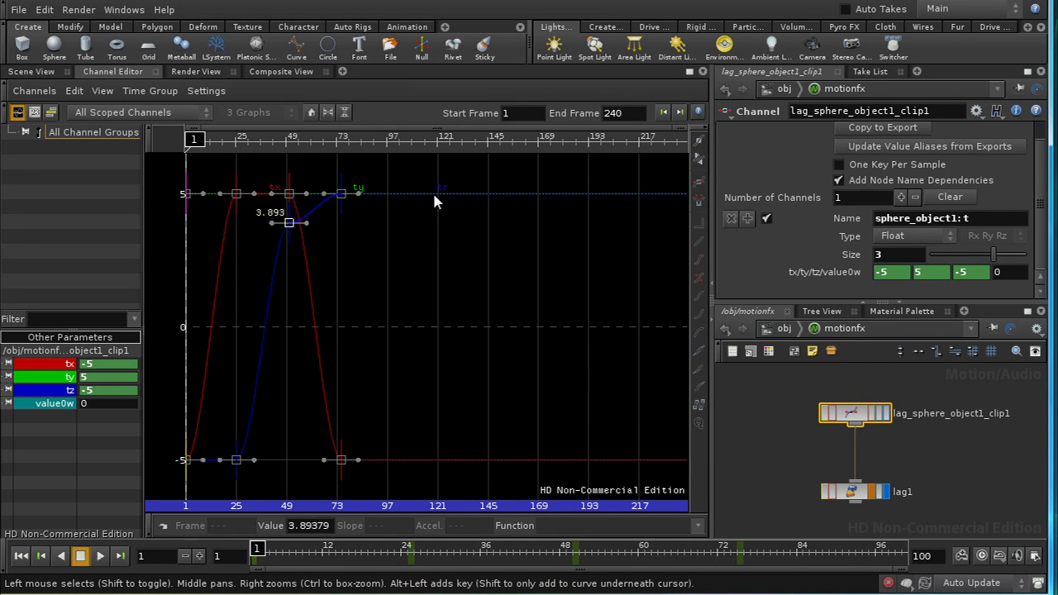
drag(231, 195, 236, 214)
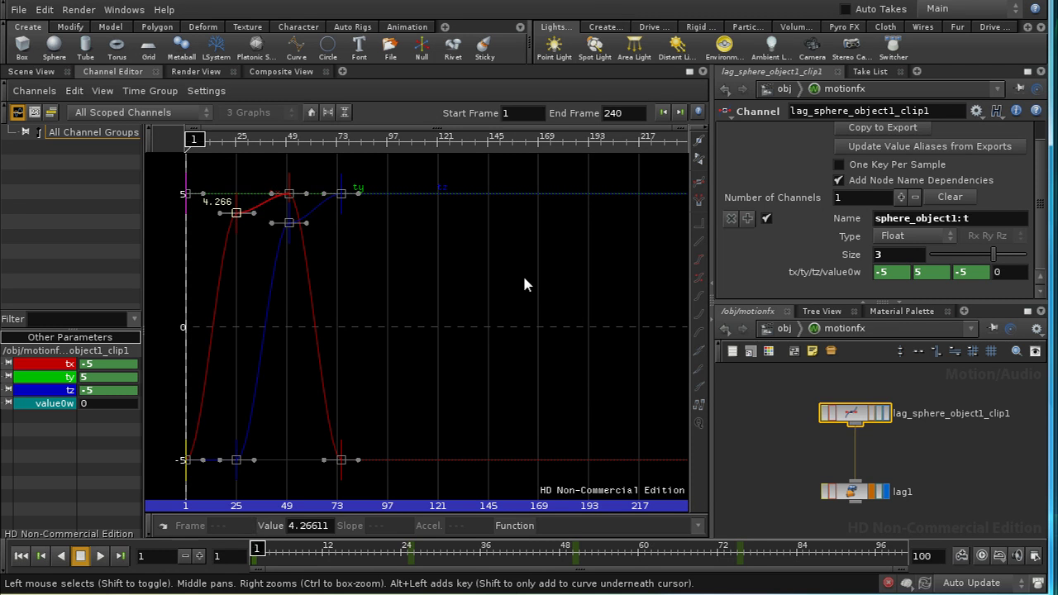
Undo the sphere key value edits, then ladder-drag lag1's Overshoot up to 0.6.
key(ctrl+z)
key(ctrl+z)
key(ctrl+z)
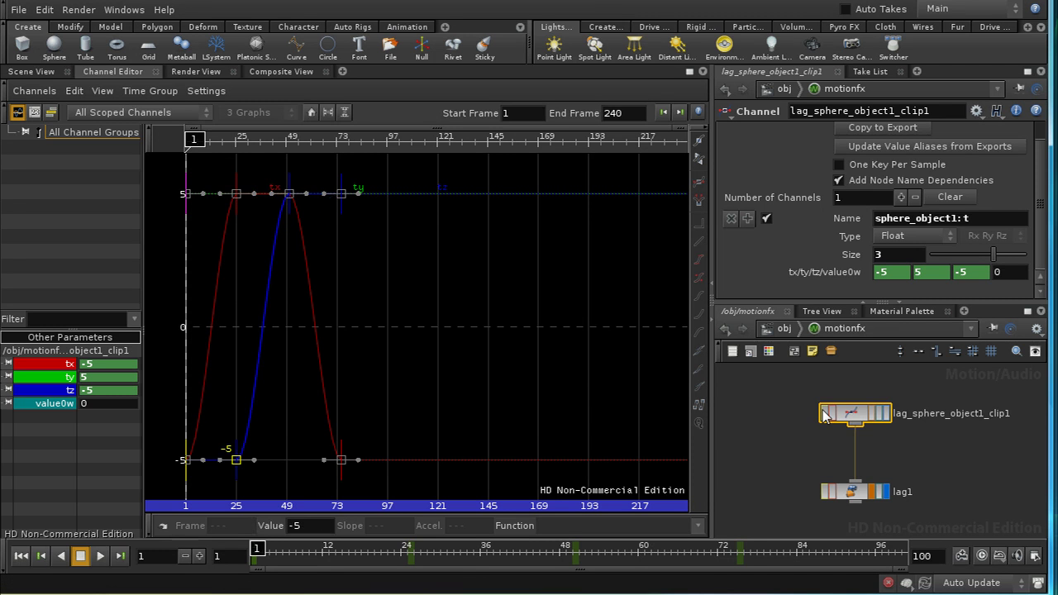
key(h)
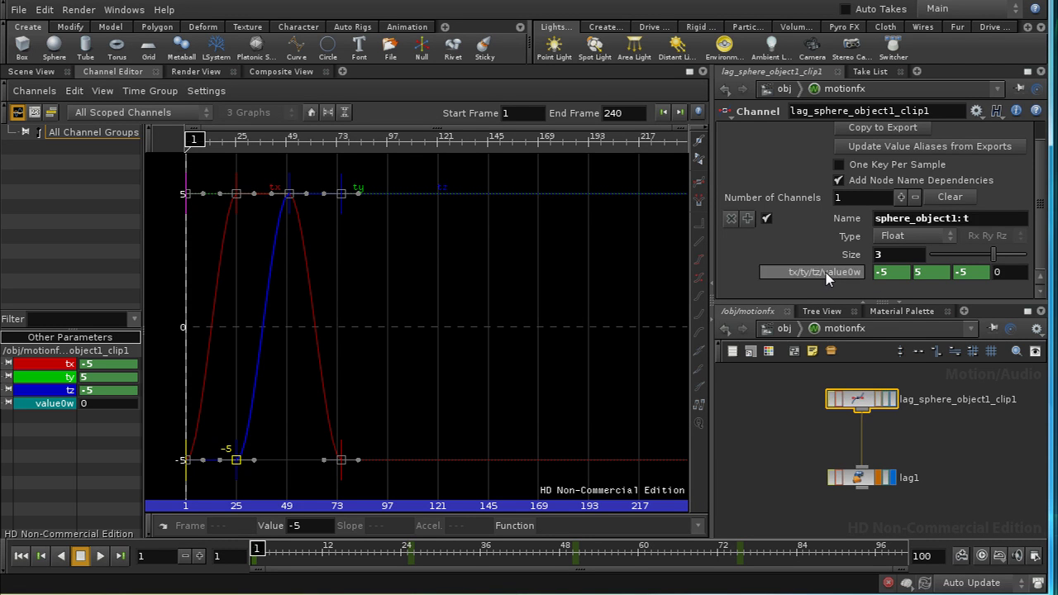
middle_click(862, 400)
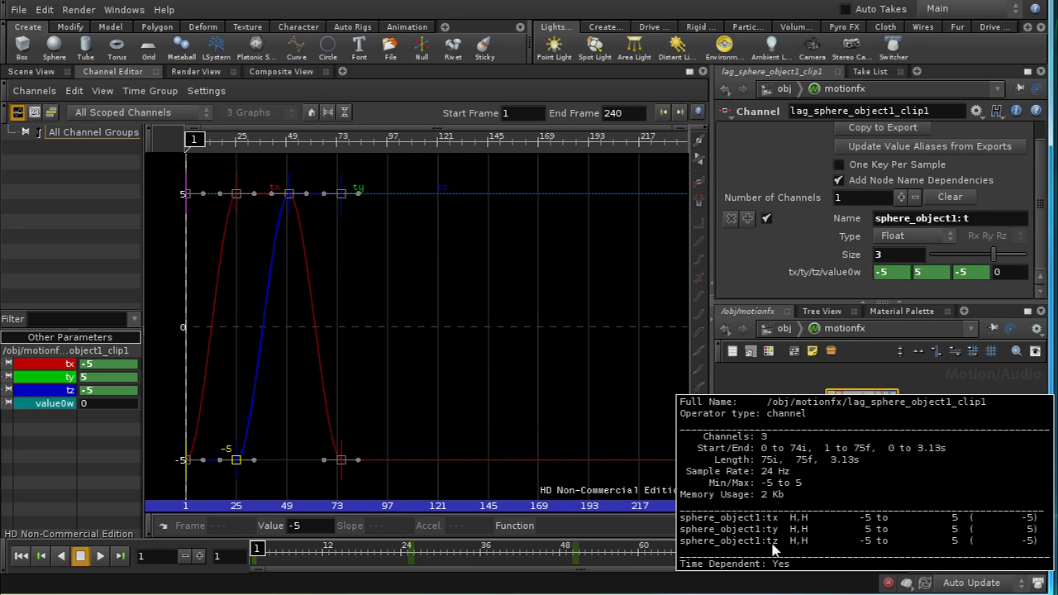
middle_drag(943, 455, 934, 423)
click(861, 439)
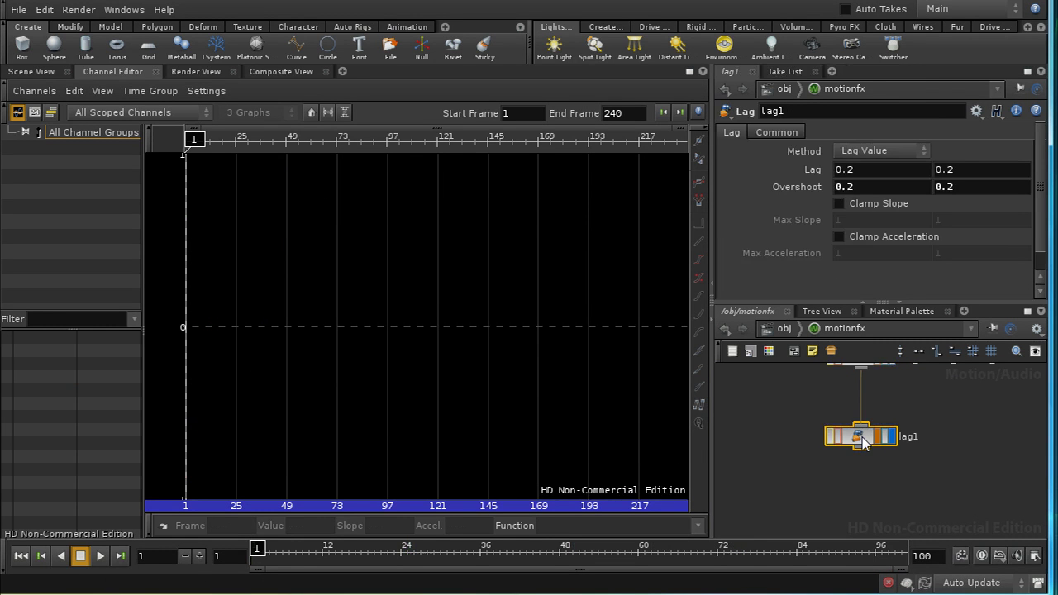
middle_drag(862, 442, 879, 486)
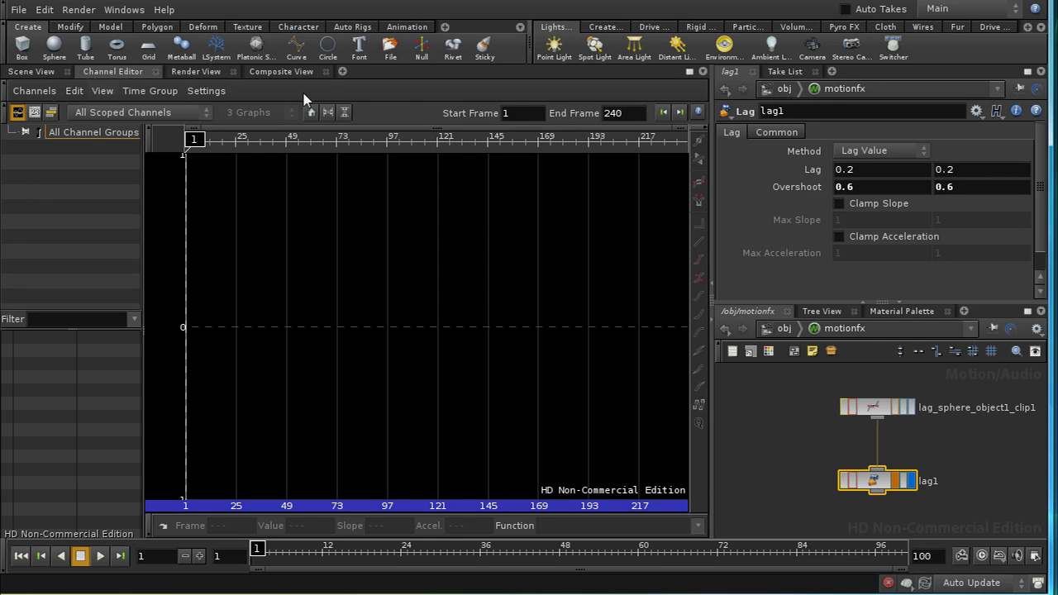
Add a Motion View pane tab showing lag1's tx, ty and tz curves.
click(342, 72)
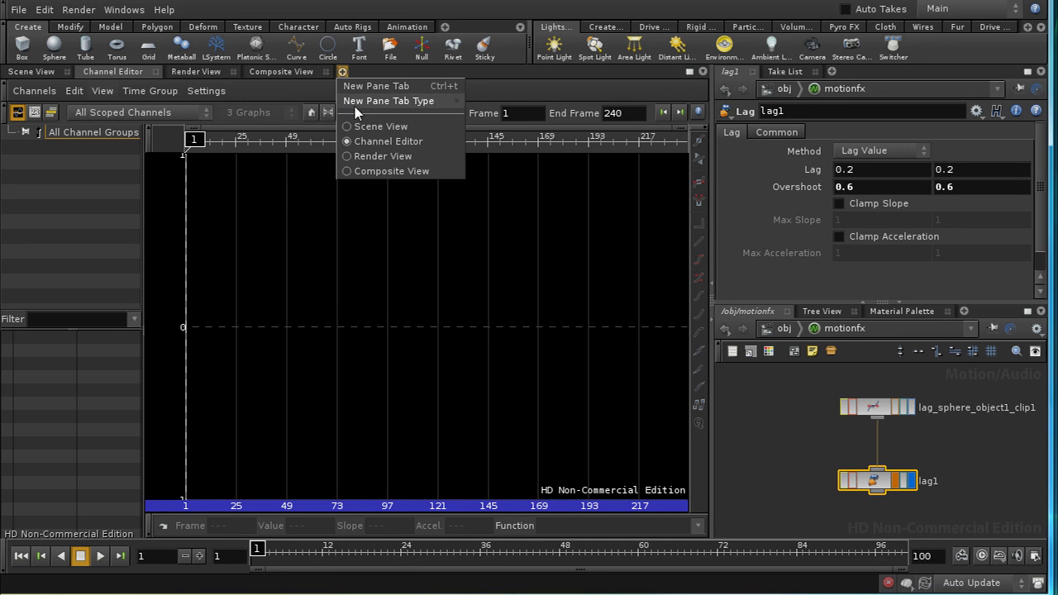
mouse_move(366, 104)
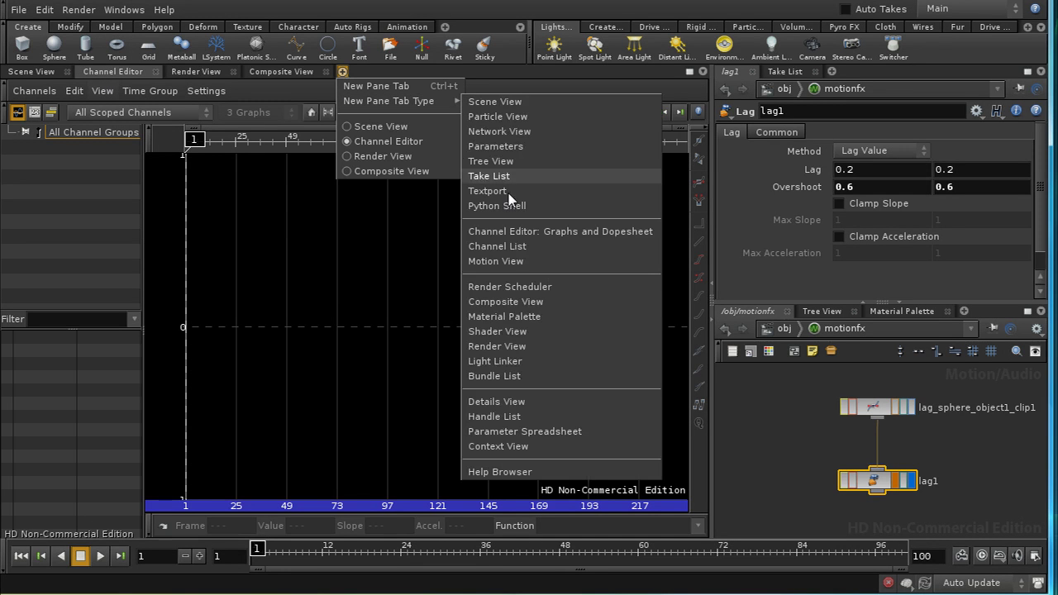
click(515, 261)
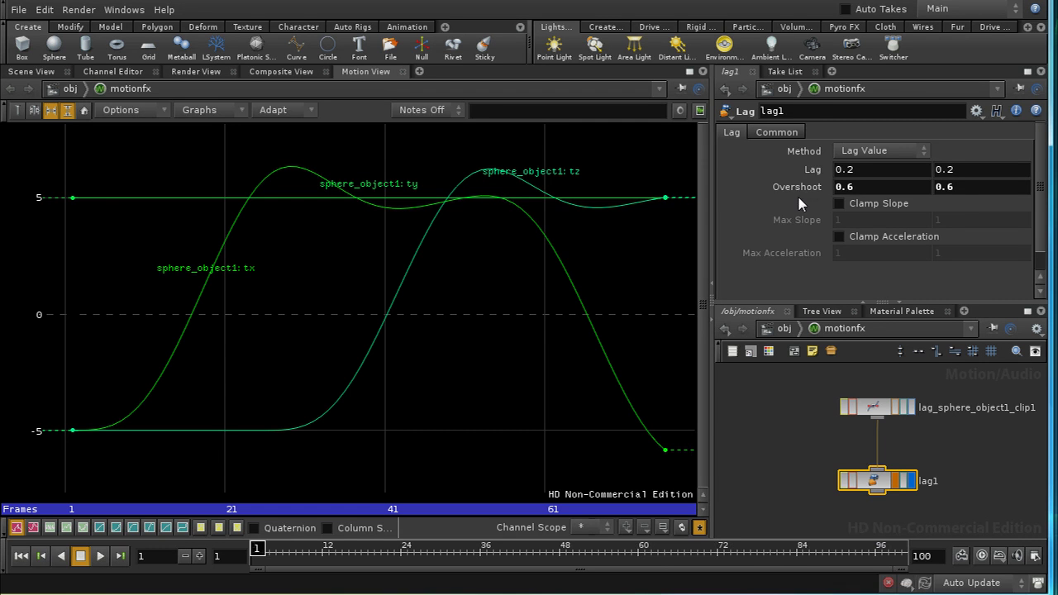
Ladder-drag lag1's Overshoot through trial values, settling on 0.4.
middle_drag(797, 186, 747, 196)
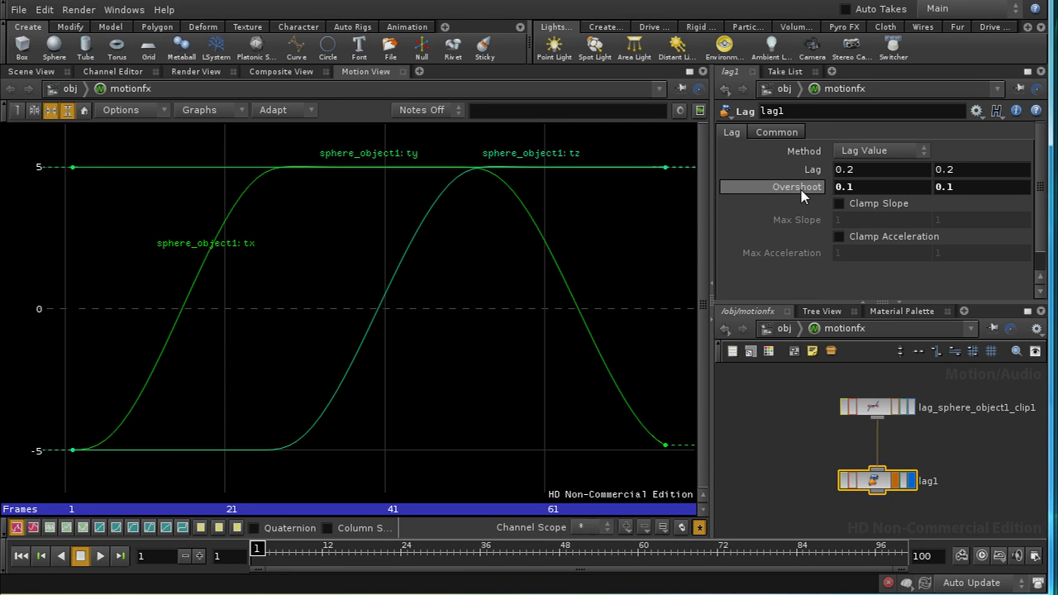
middle_drag(802, 189, 860, 183)
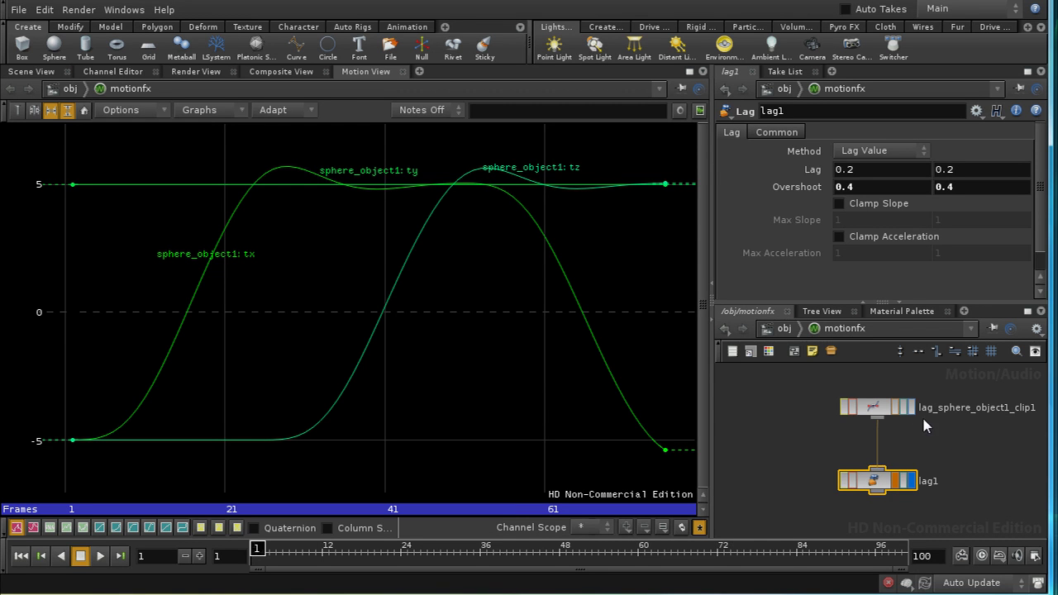
Display the clip node's original curves alongside lag1's and set Motion View to Graph per CHOP.
click(901, 408)
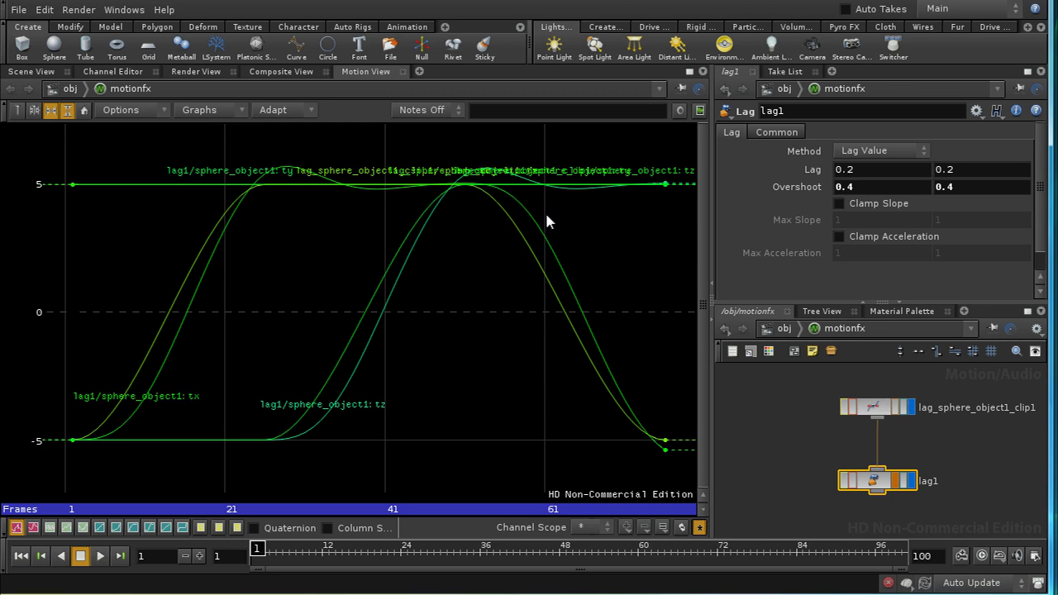
click(242, 110)
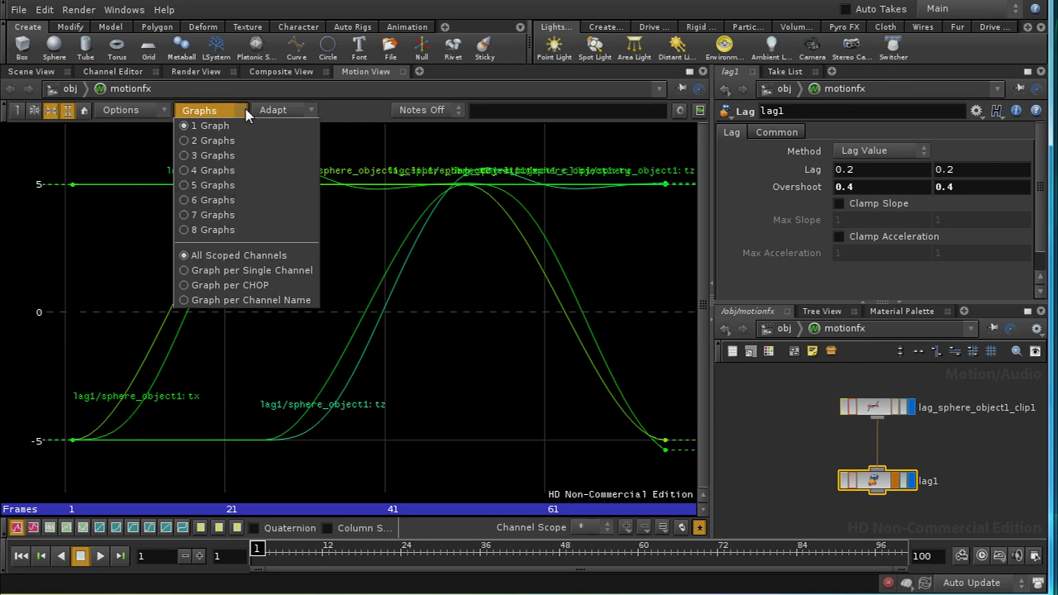
click(205, 124)
click(203, 111)
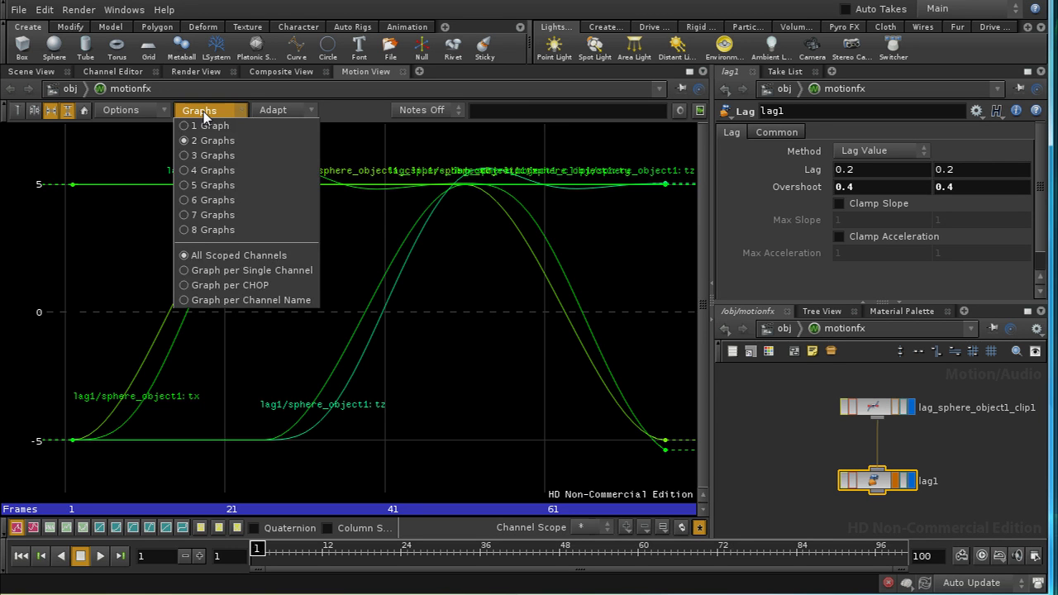
click(230, 285)
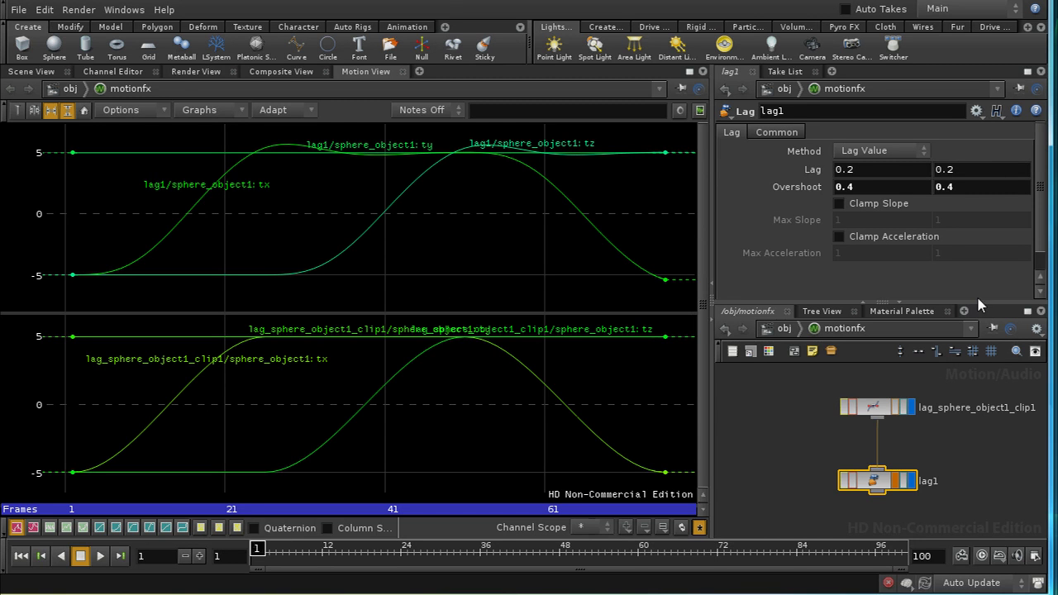
Select lag1 and turn on its export flag so its lagged channels drive the scene.
mouse_move(841, 592)
click(868, 410)
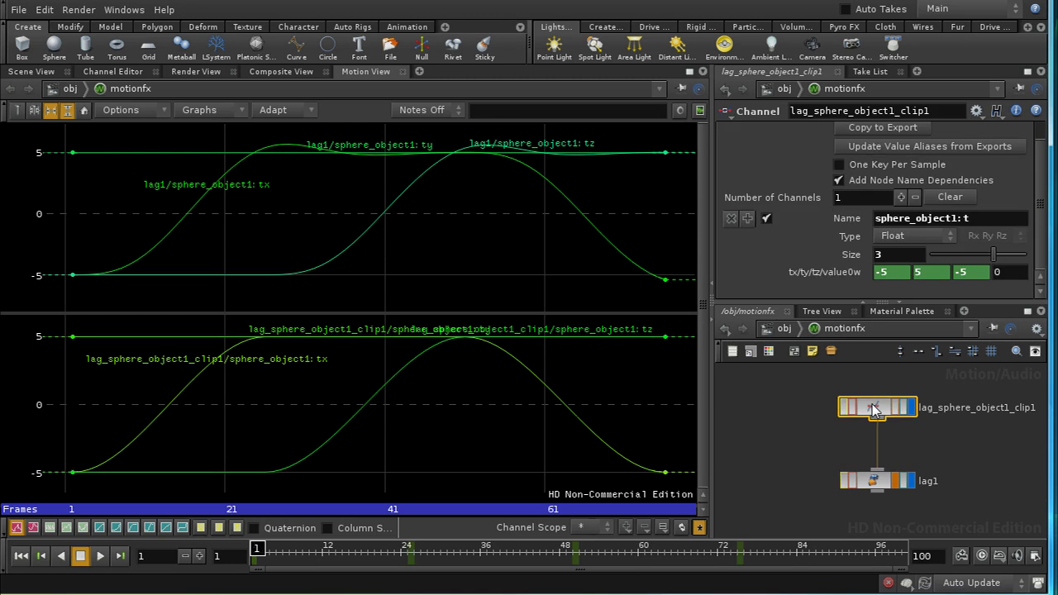
click(877, 481)
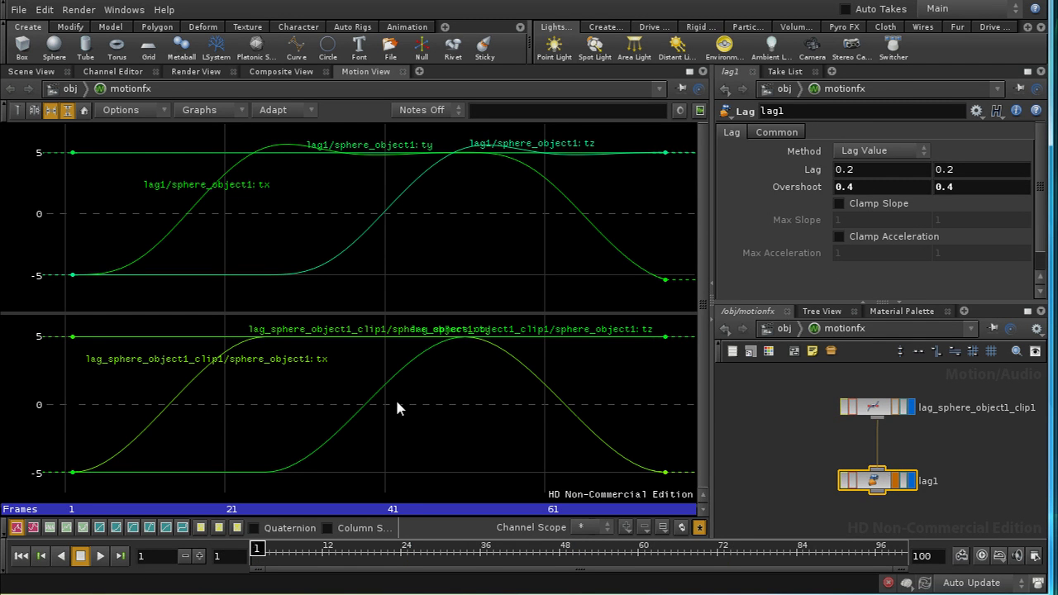
middle_drag(959, 492, 956, 475)
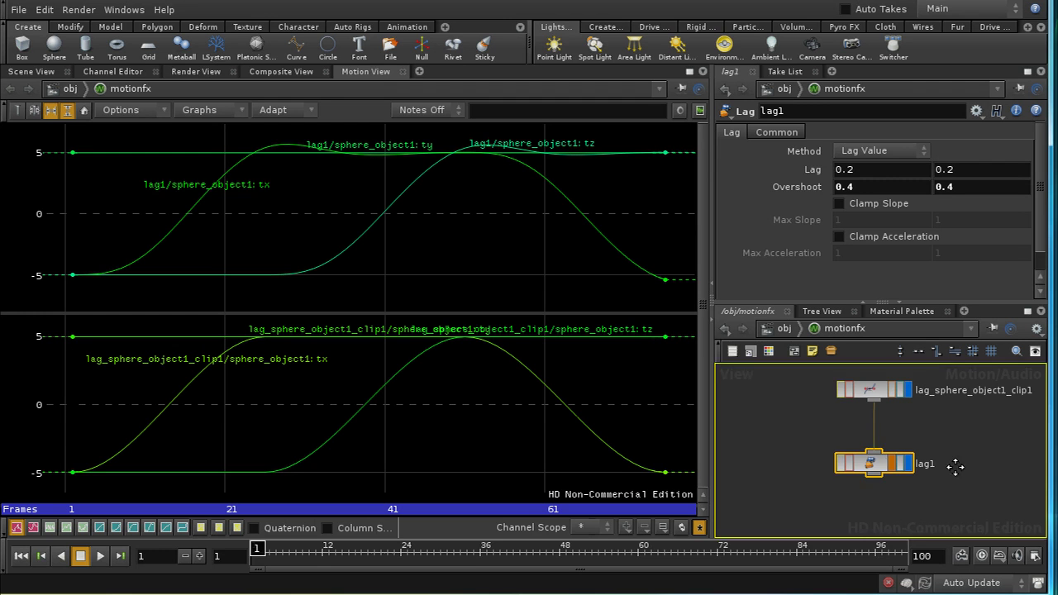
click(894, 464)
click(781, 328)
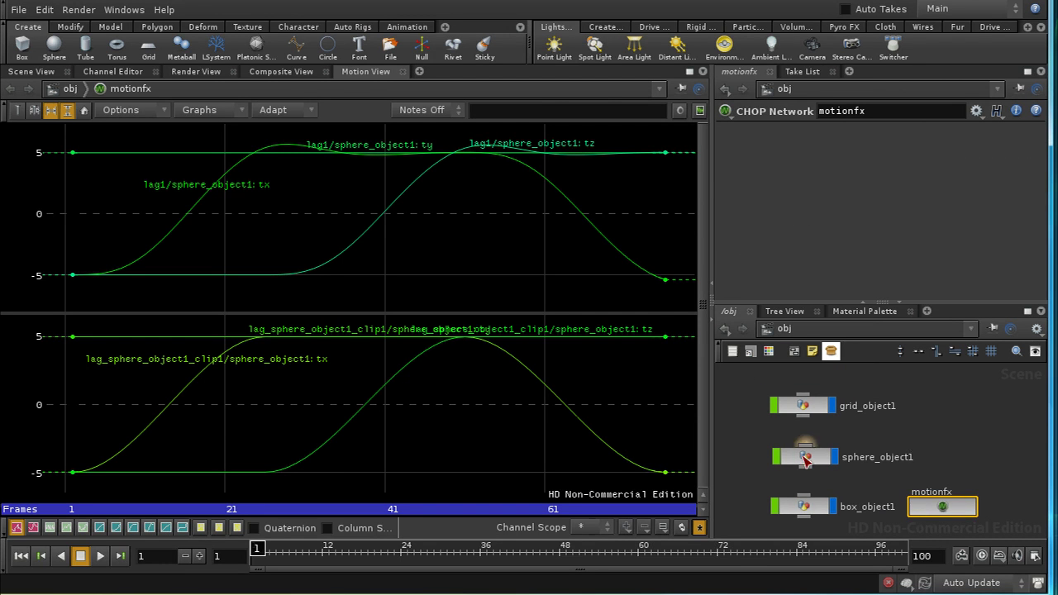
click(805, 457)
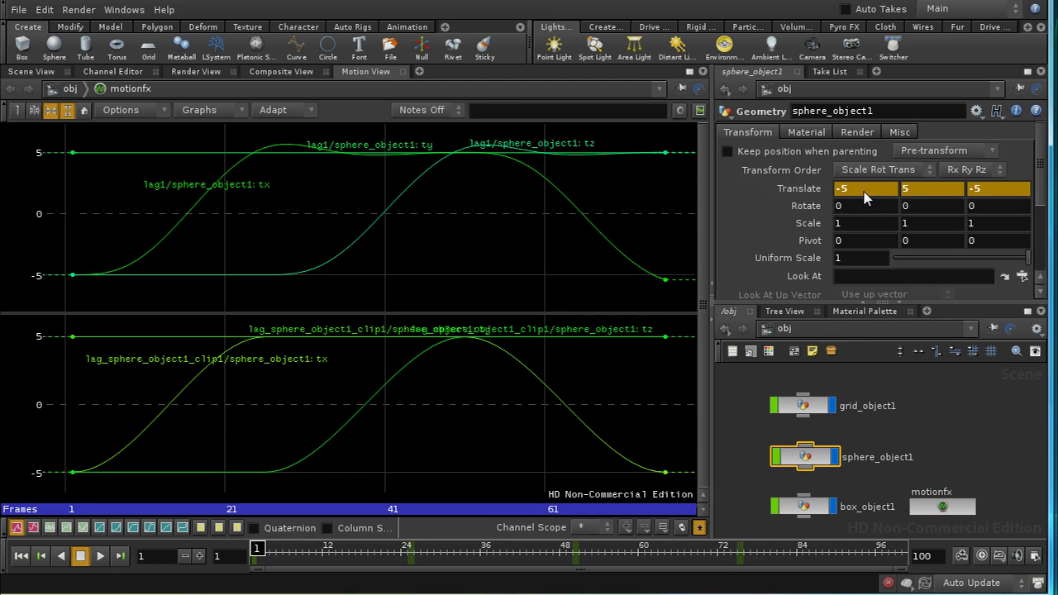
double_click(941, 503)
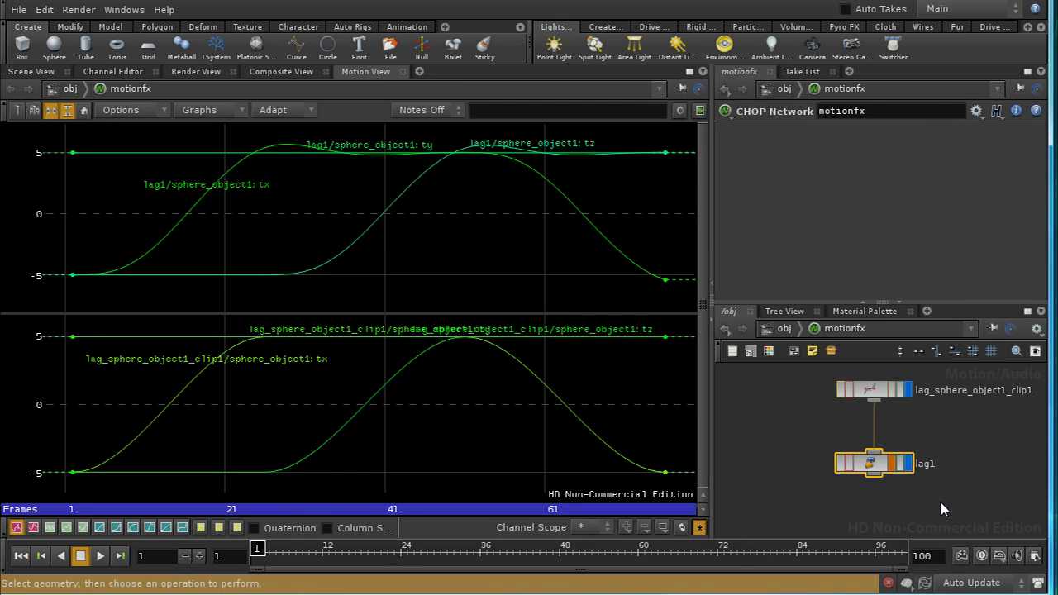
click(902, 465)
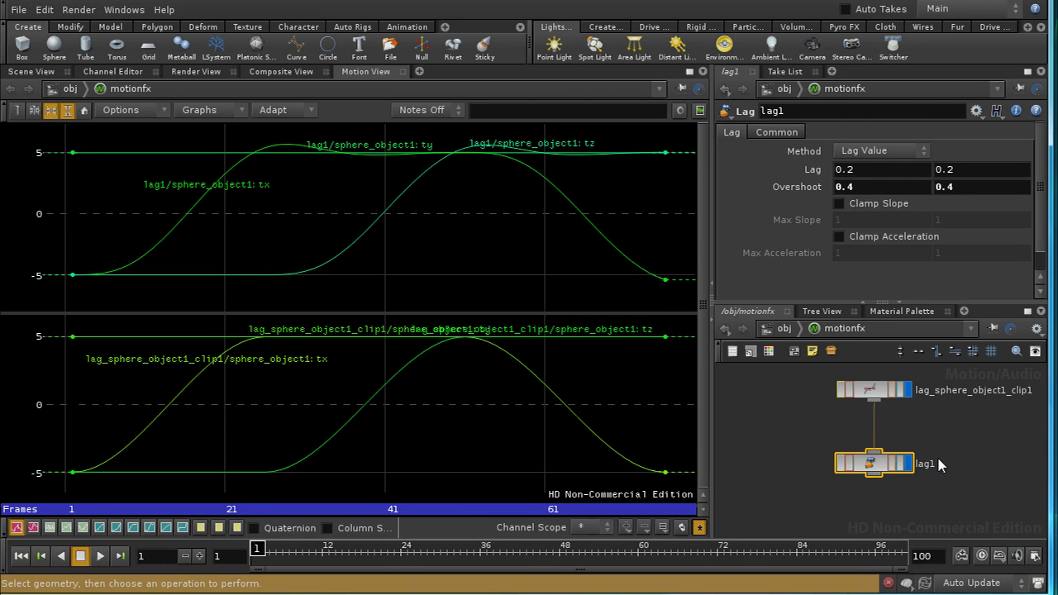
key(u)
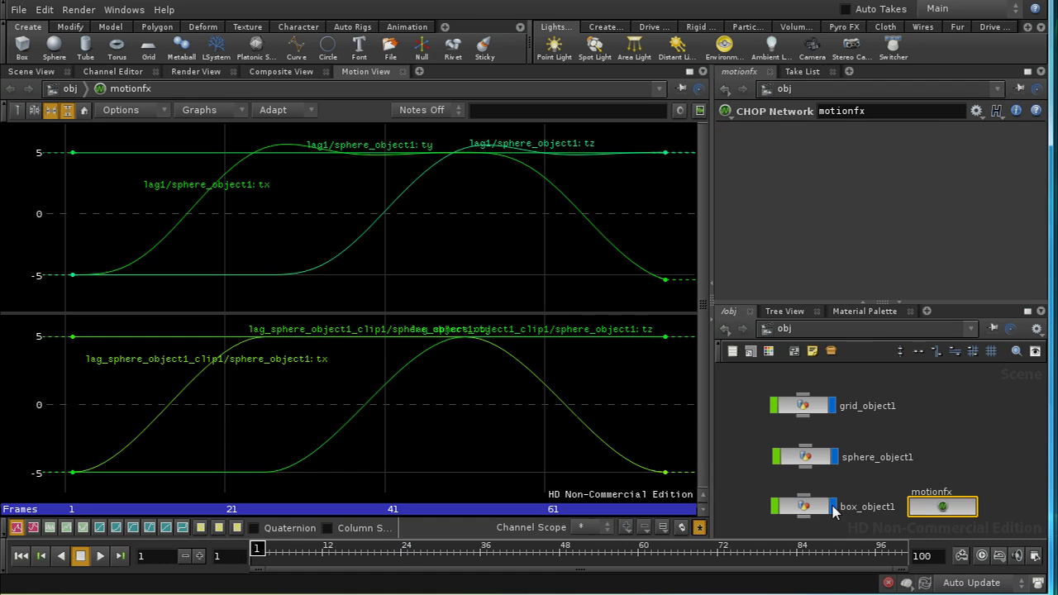
click(808, 464)
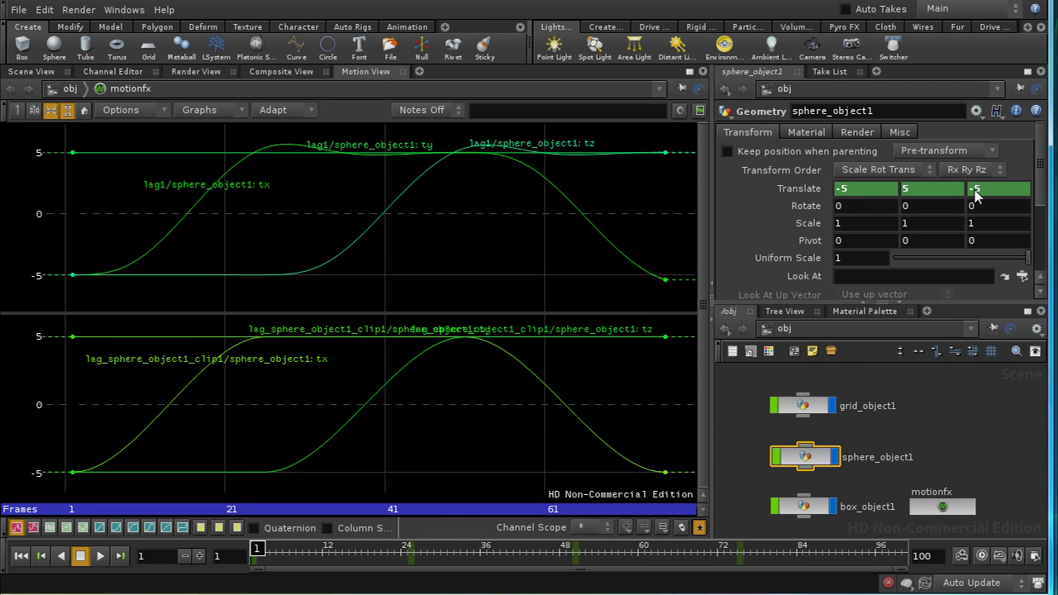
double_click(942, 506)
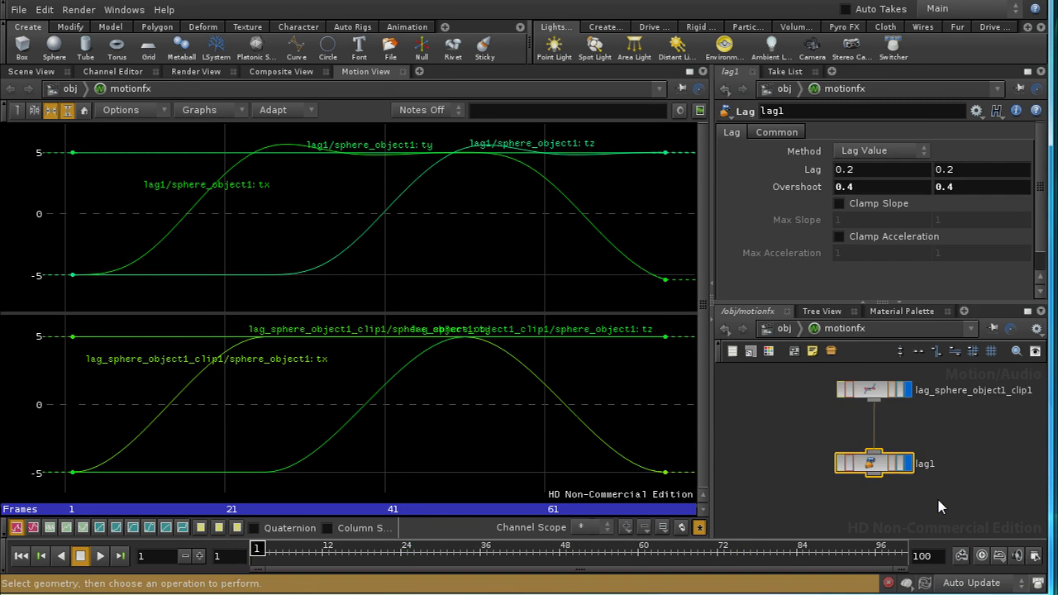
click(893, 464)
Check lag1's Common export prefix /obj and sphere_object1's overridden translate, then return to motionfx.
click(791, 134)
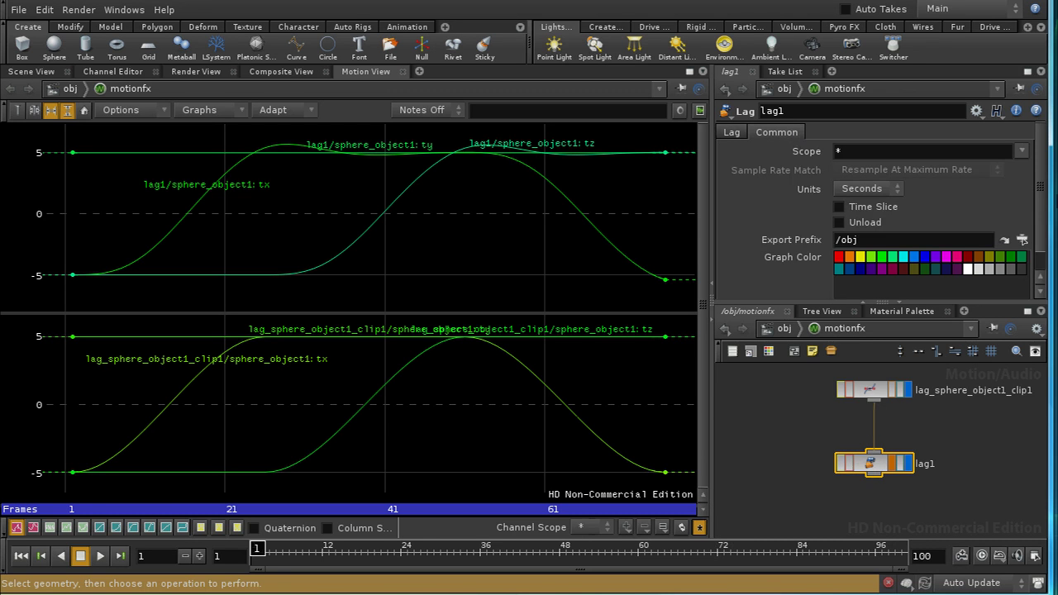
scroll(1046, 203, down, 2)
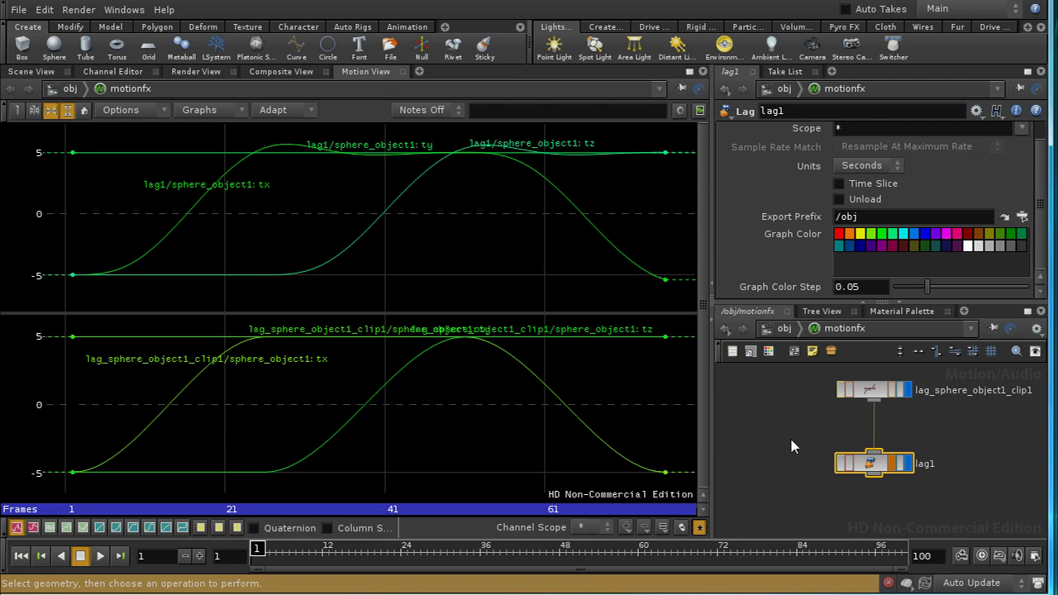
key(u)
click(809, 456)
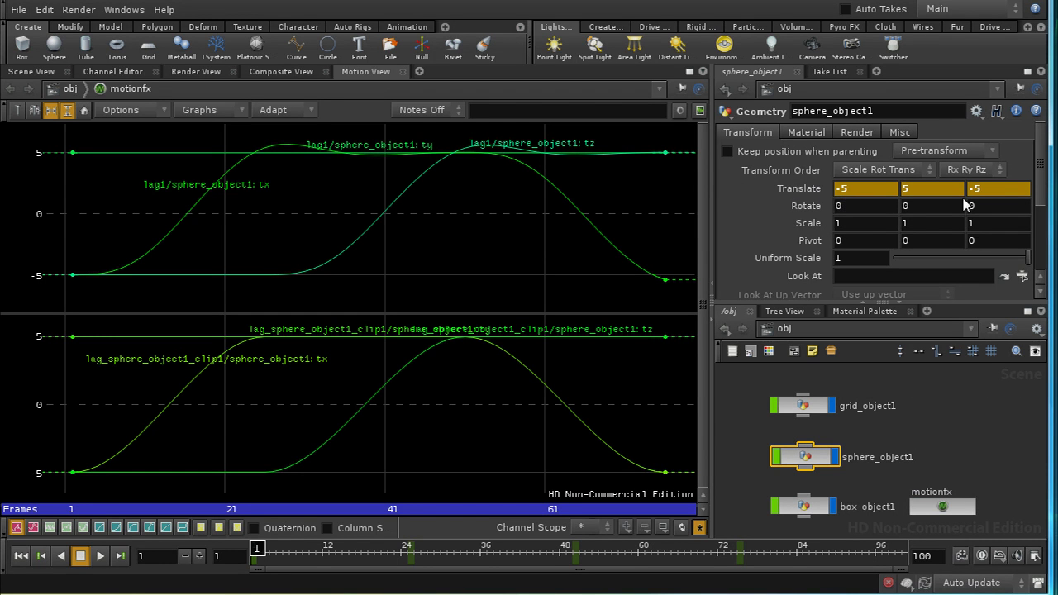
double_click(942, 507)
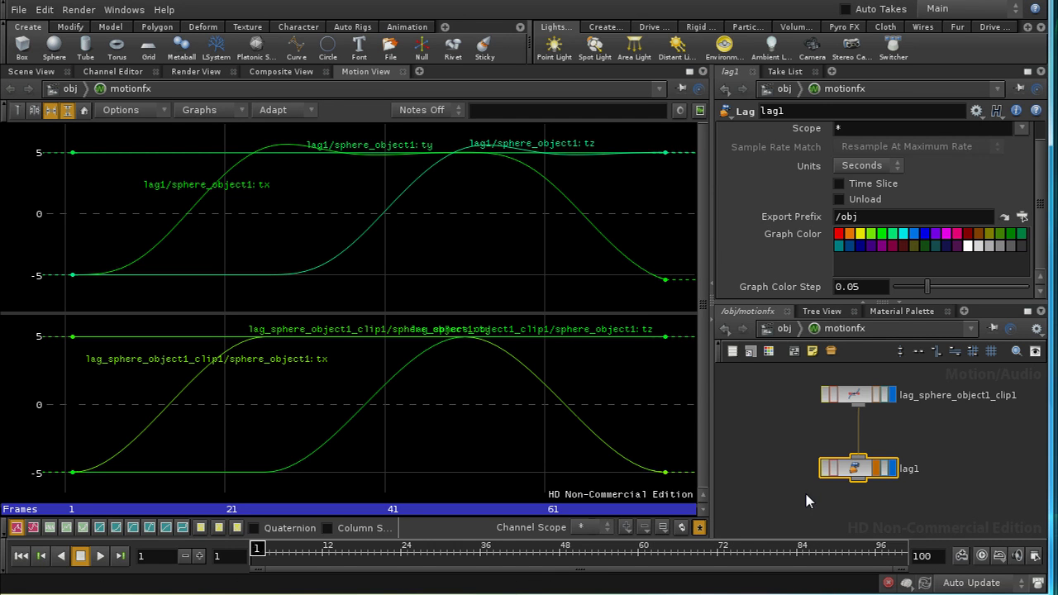
scroll(805, 491, up, 1)
scroll(794, 488, down, 2)
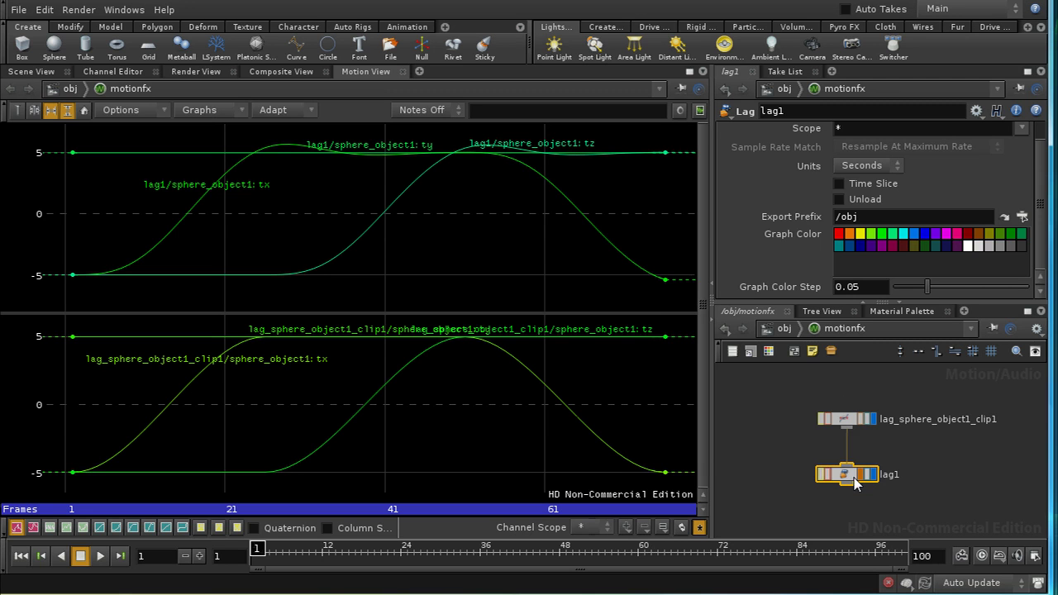
middle_drag(908, 493, 912, 455)
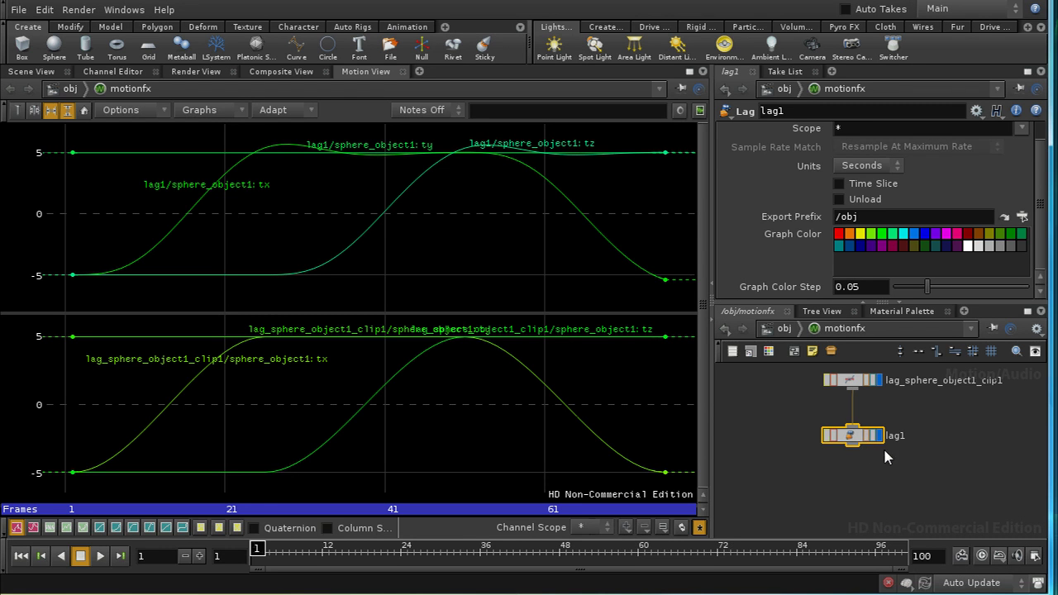
Add an Export CHOP below lag1 and make it the active exporter.
key(Tab)
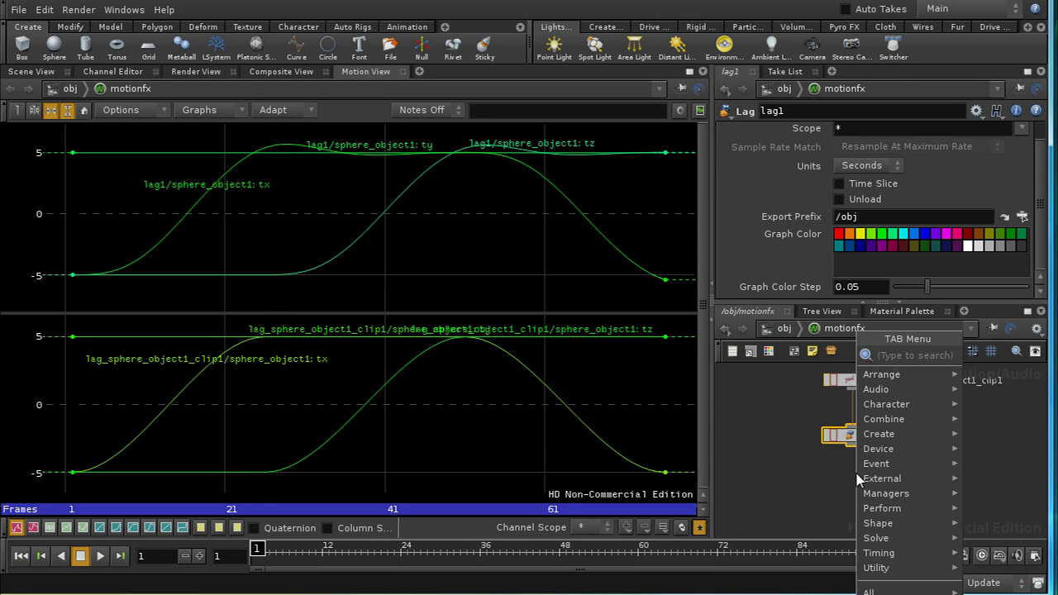
text(ex)
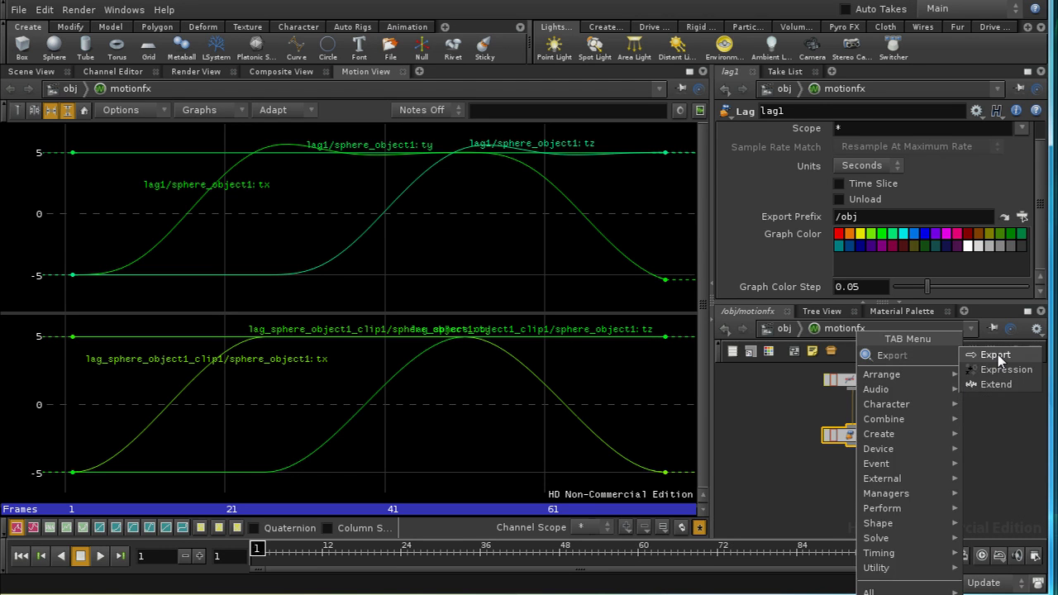
click(993, 370)
click(853, 487)
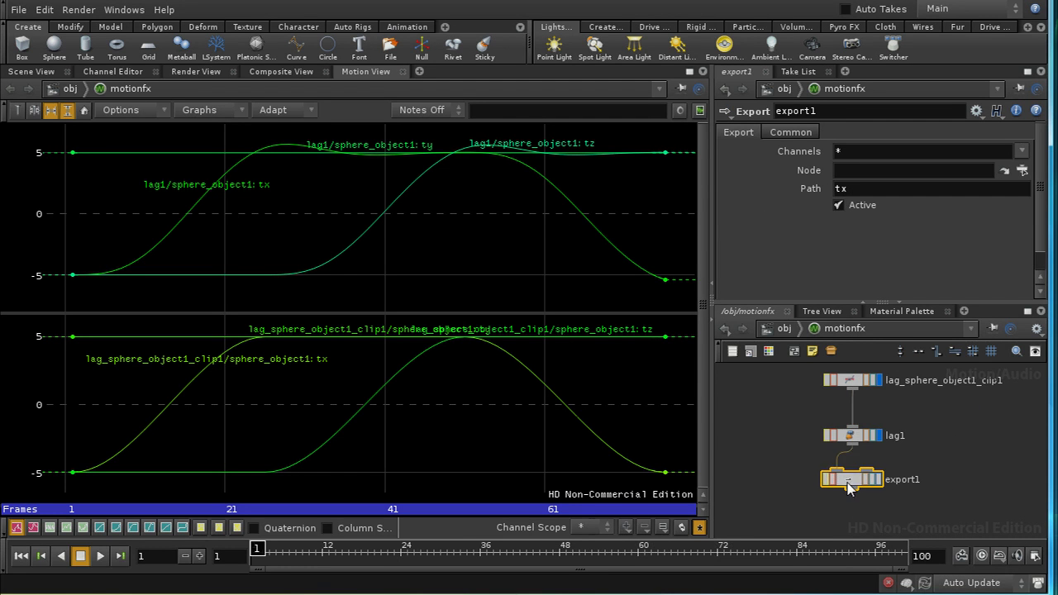
click(880, 484)
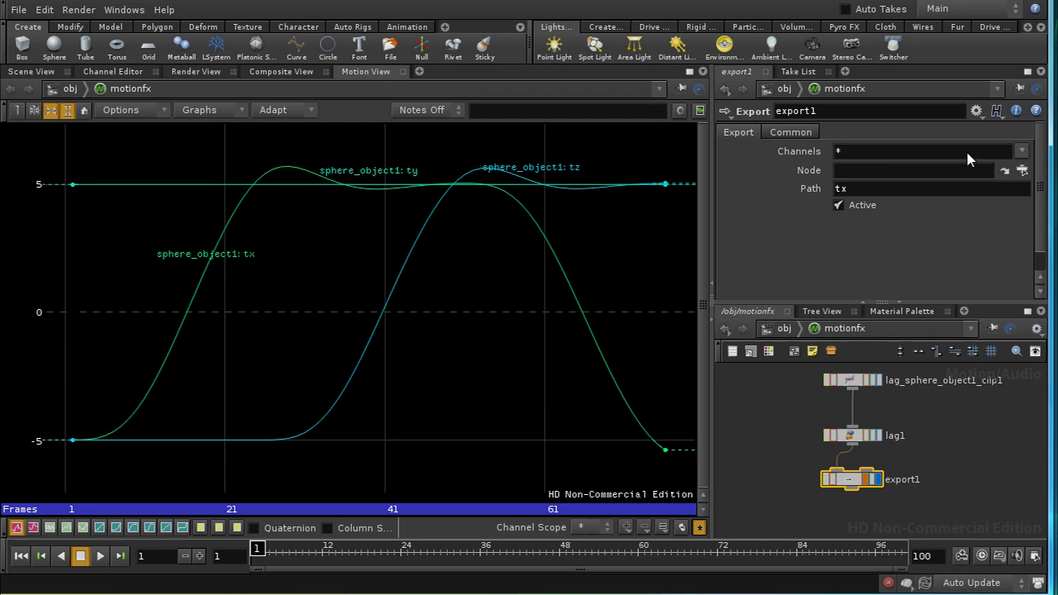
Set export1's Channels to sphere_object1:tx and sphere_object1:tz.
double_click(837, 151)
click(1023, 152)
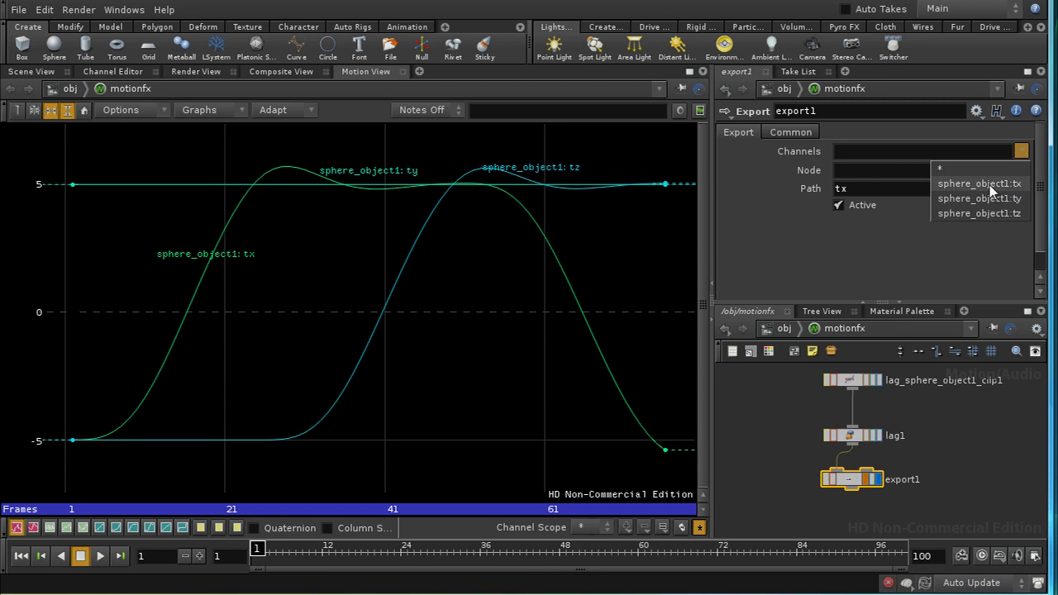
click(990, 183)
click(1023, 152)
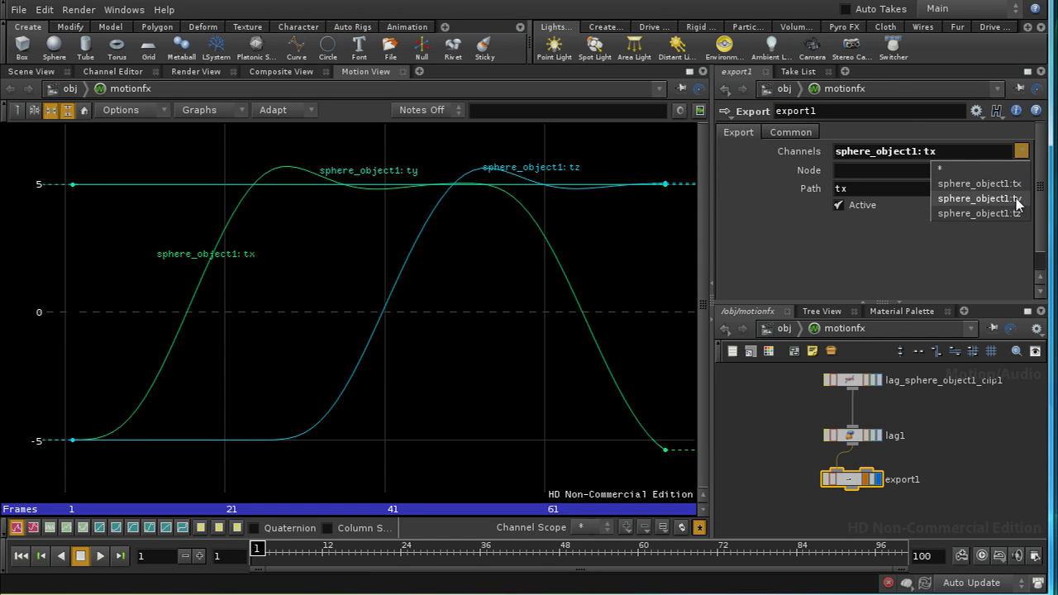
click(1016, 214)
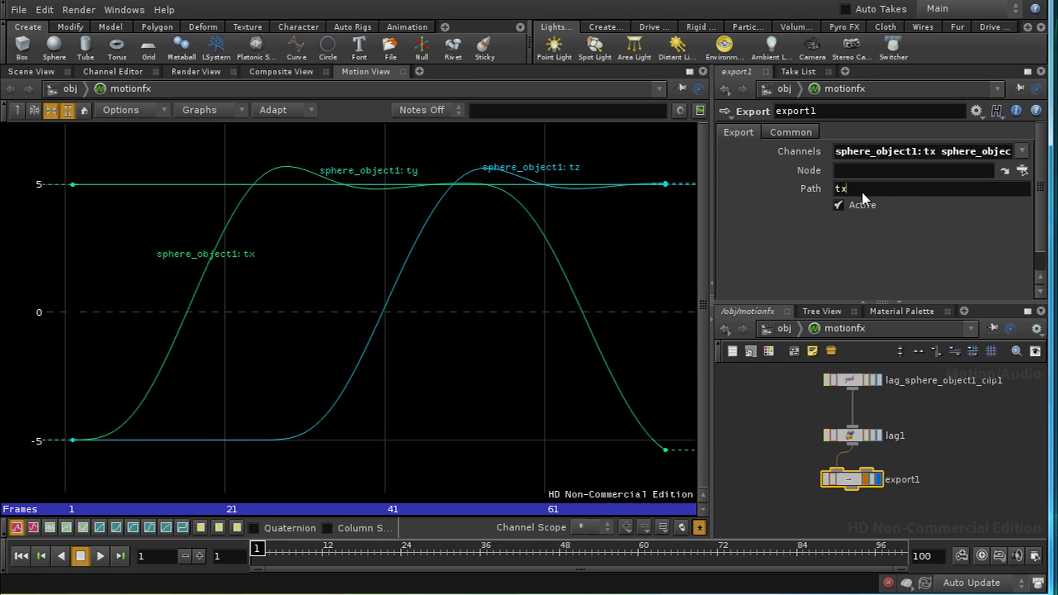
Set export1's target Node to /obj/box_object1.
click(1023, 170)
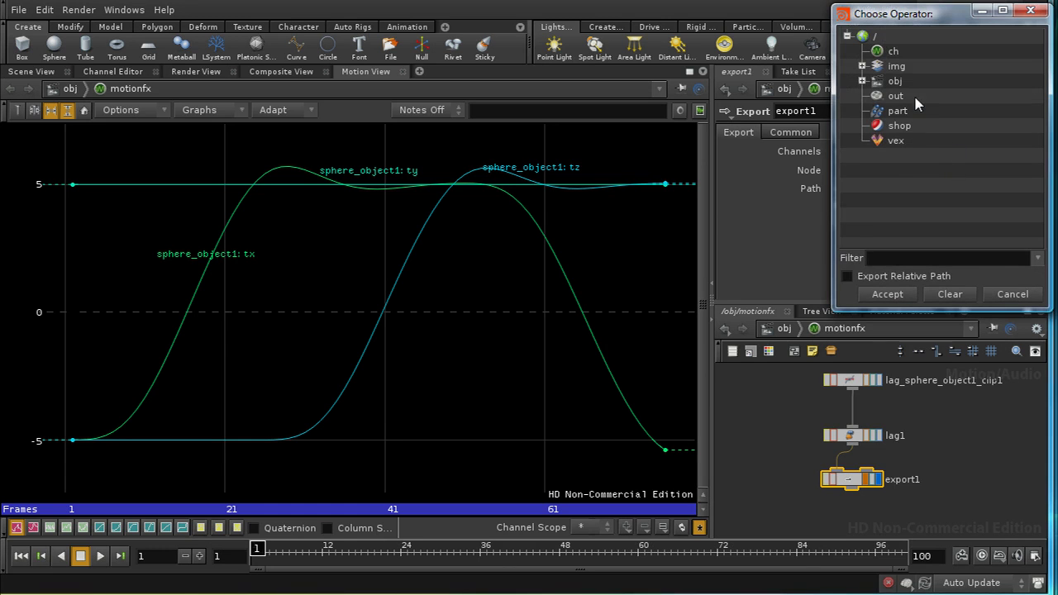
click(863, 81)
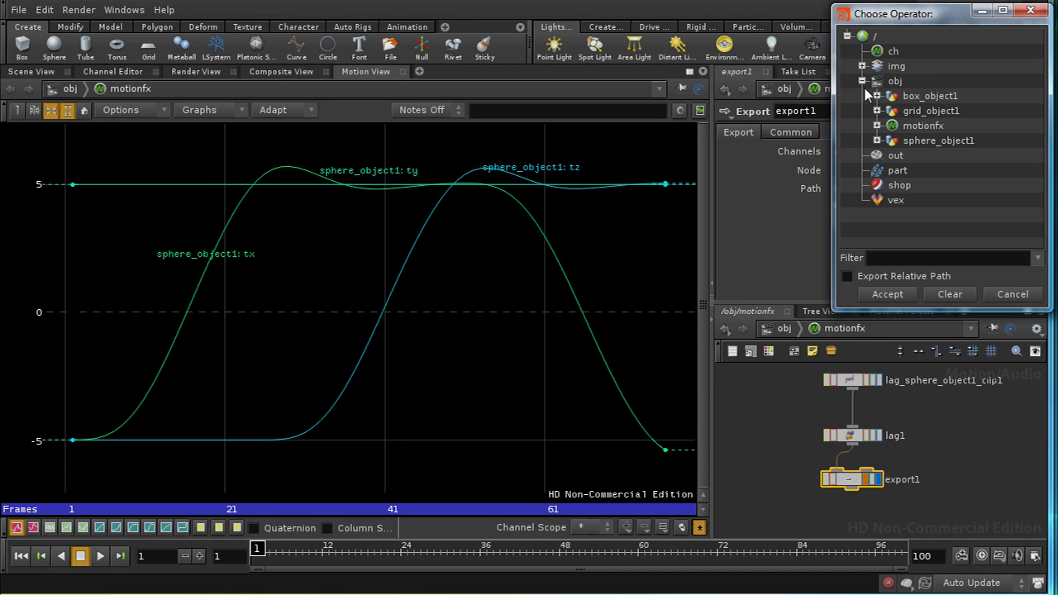
click(928, 96)
click(892, 296)
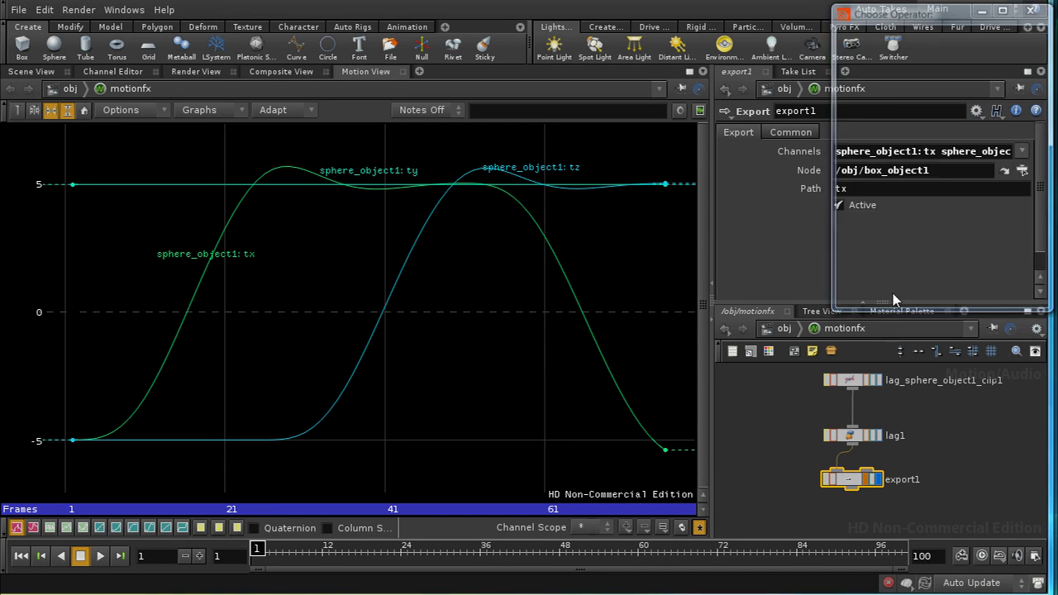
Inspect box_object1's overridden translate, then change export1's Path to 'tx tz'.
key(u)
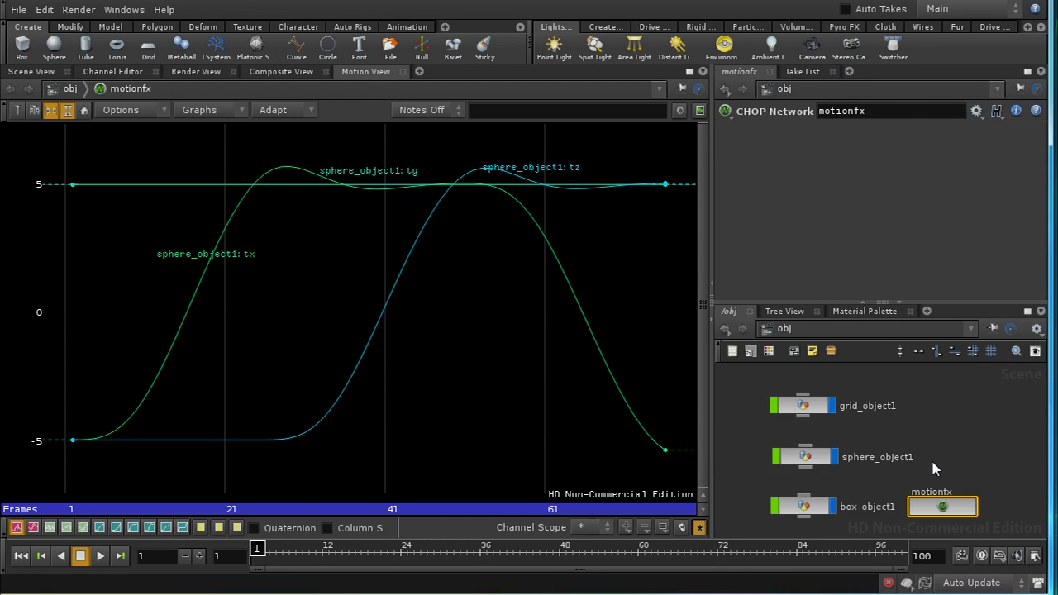
click(822, 510)
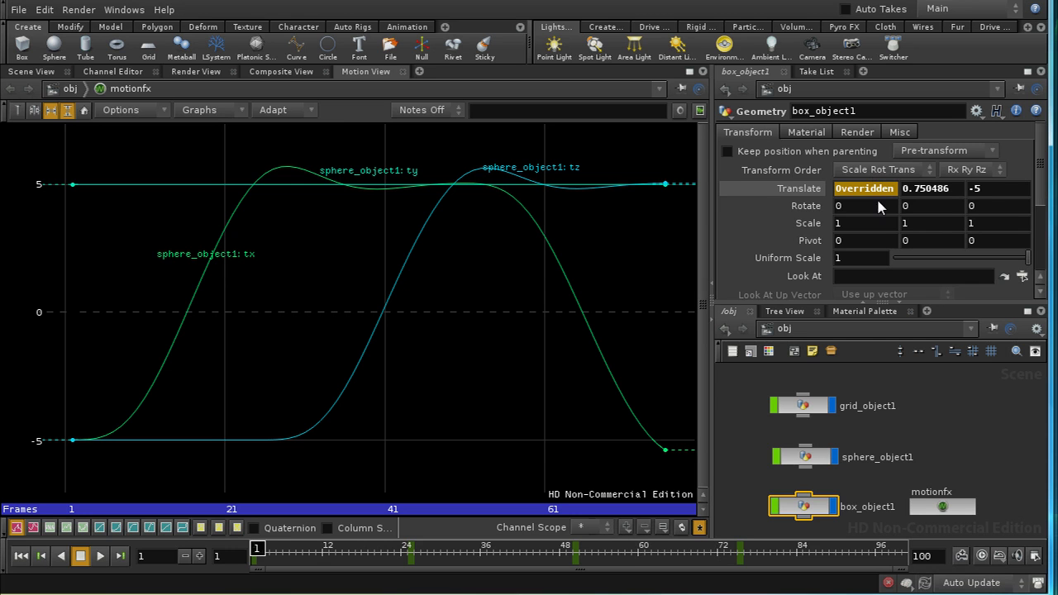
double_click(932, 508)
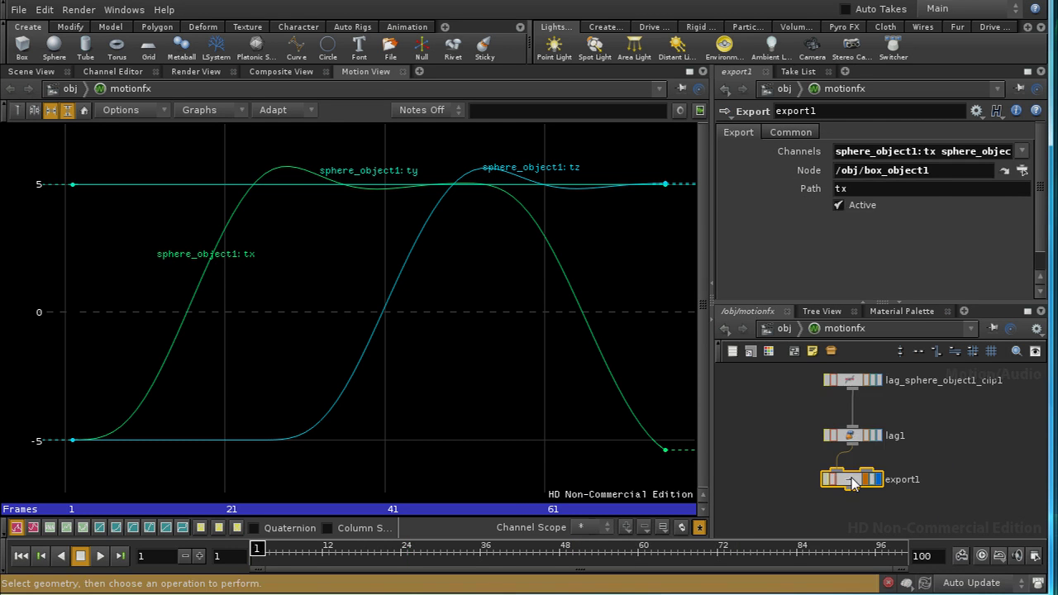
click(890, 185)
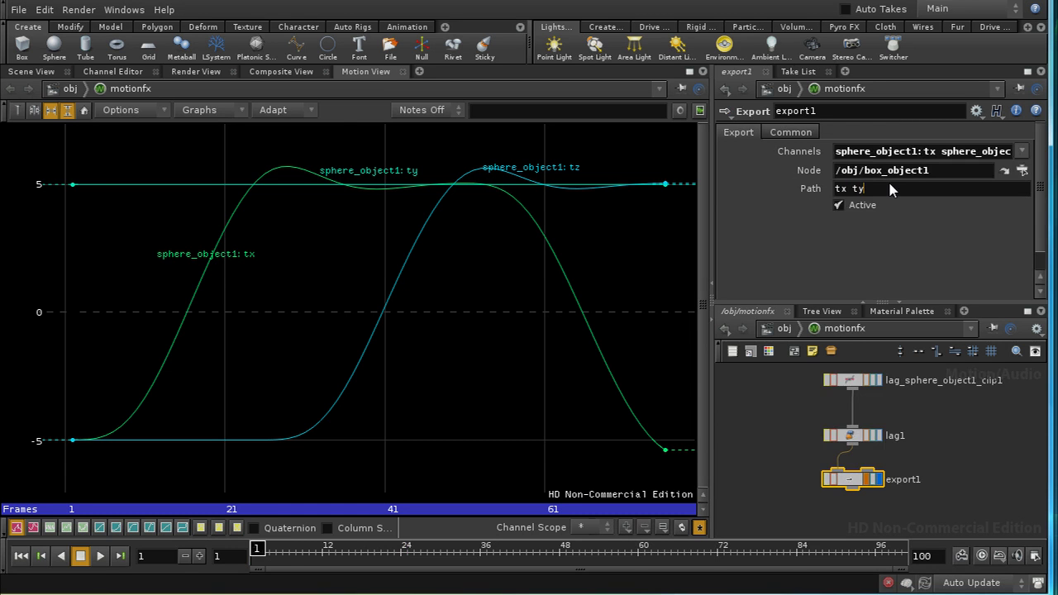
text(ty)
key(Return)
Verify box_object1's Translate X and Z are driven while Y stays 0.750486.
key(u)
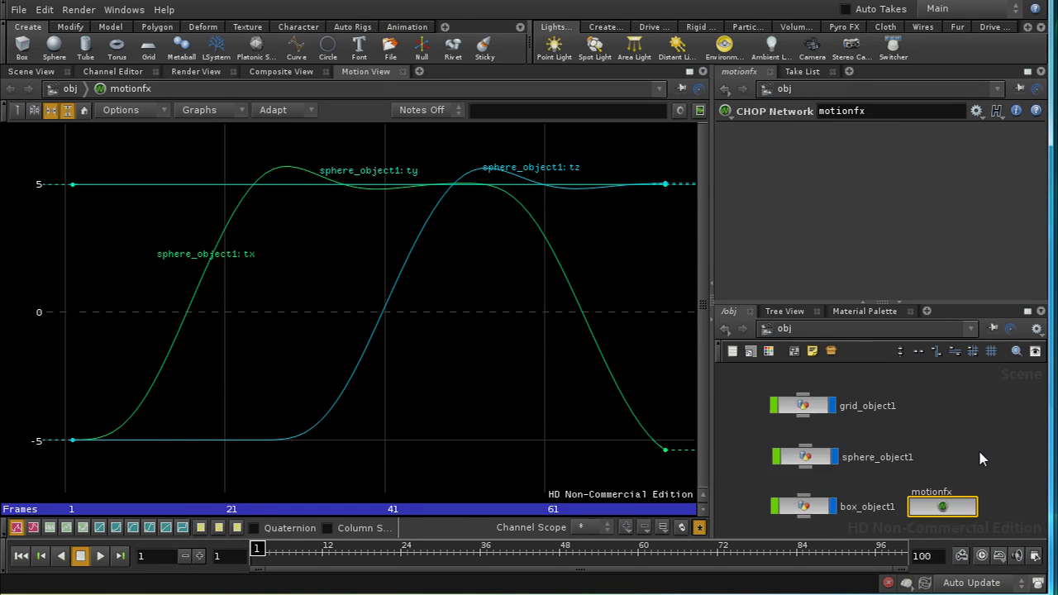
click(812, 515)
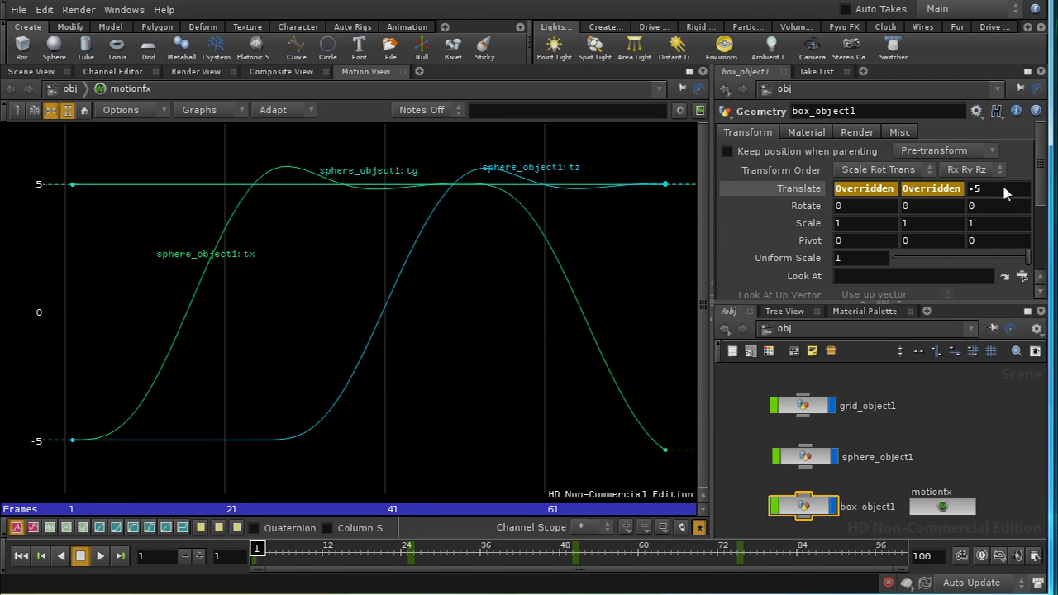
double_click(943, 506)
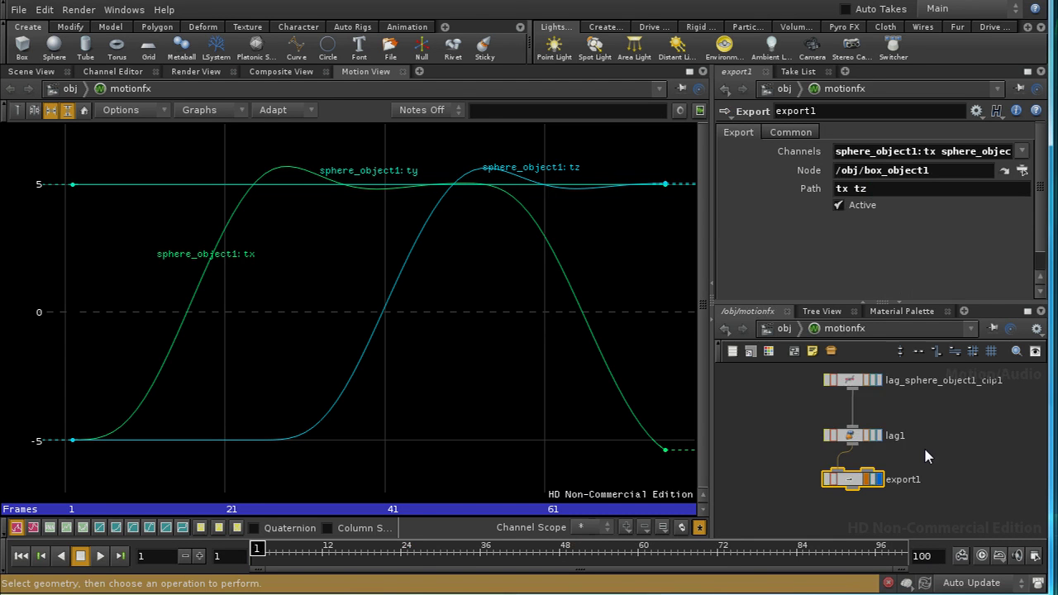
key(u)
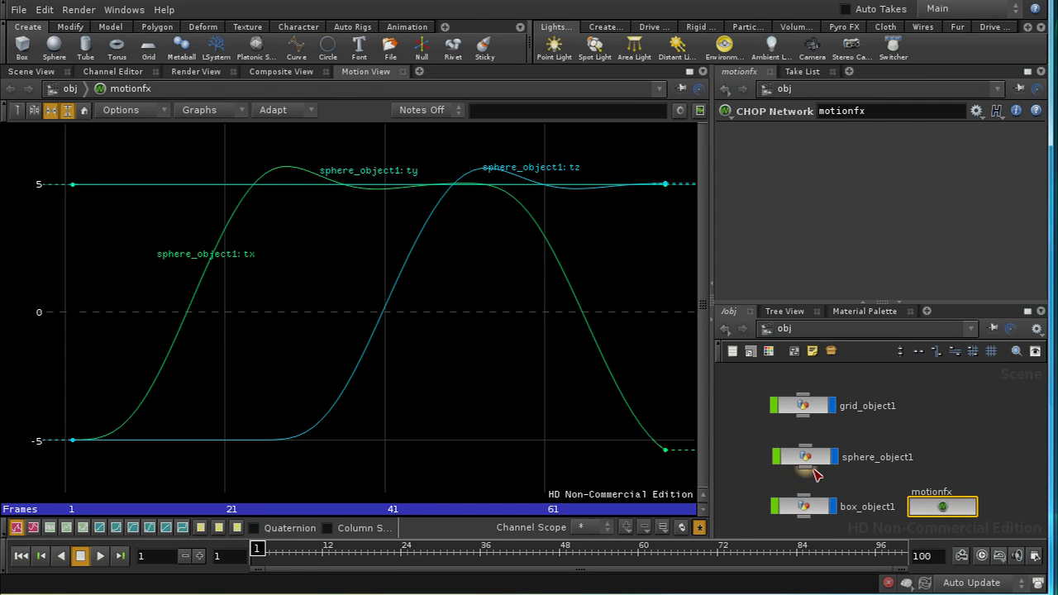
click(804, 506)
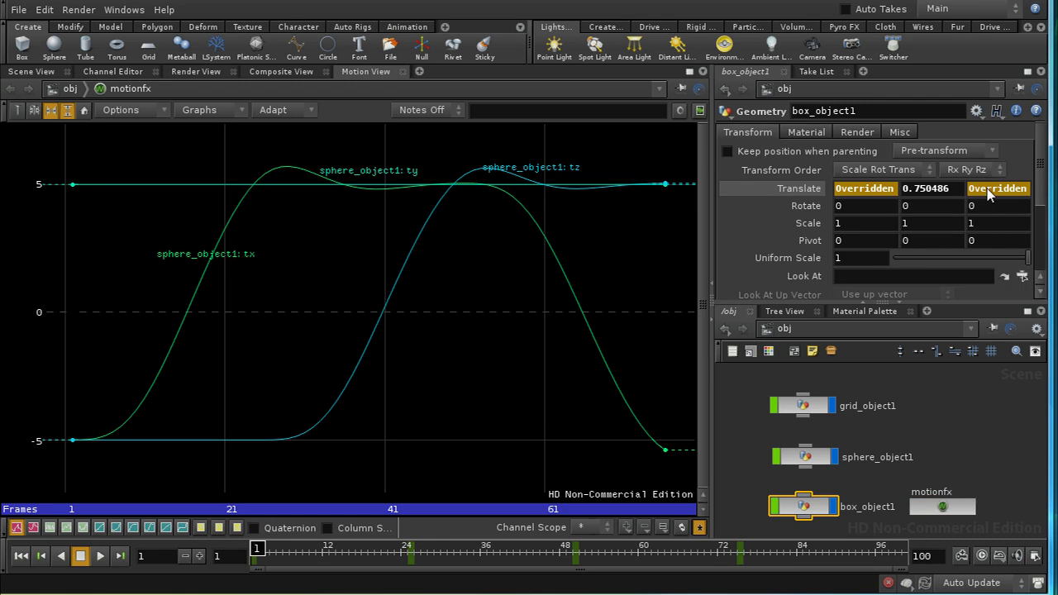
Show the Scene View in perspective and scrub to frame 20 to watch the box follow.
click(15, 73)
key(Escape)
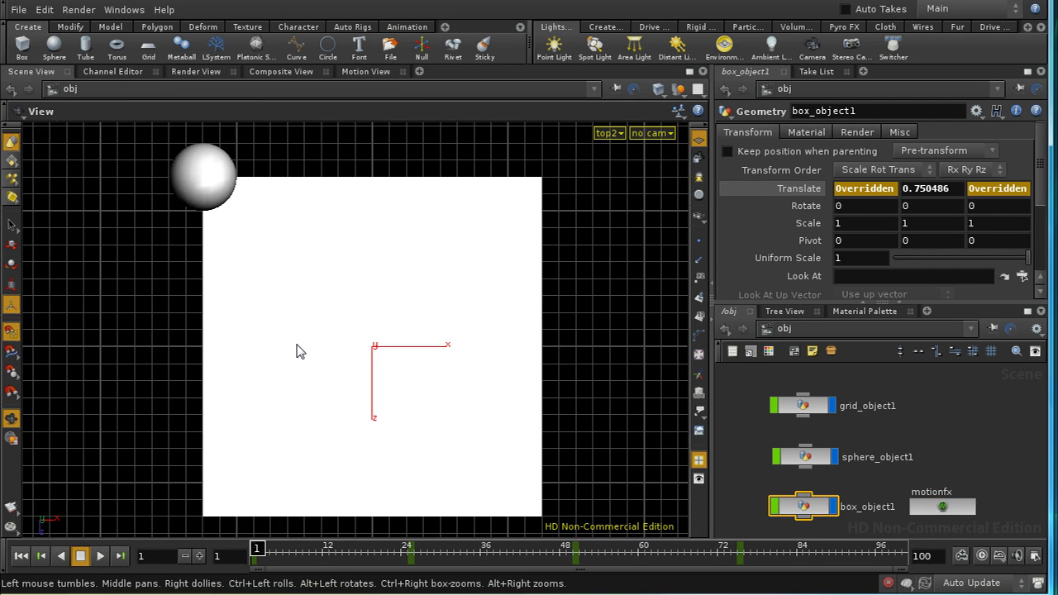
key(space+1)
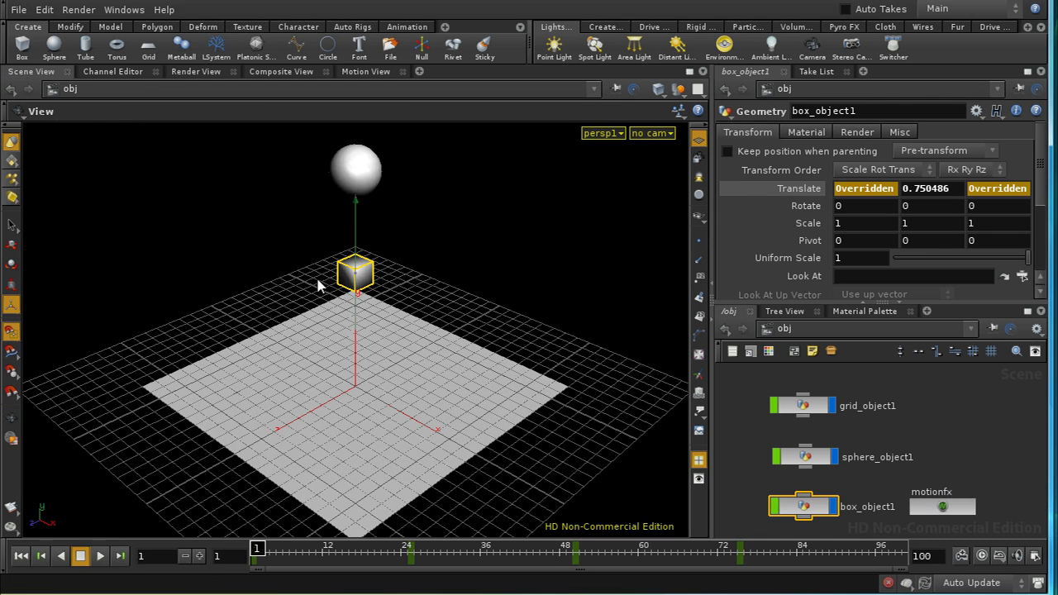
drag(259, 553, 331, 555)
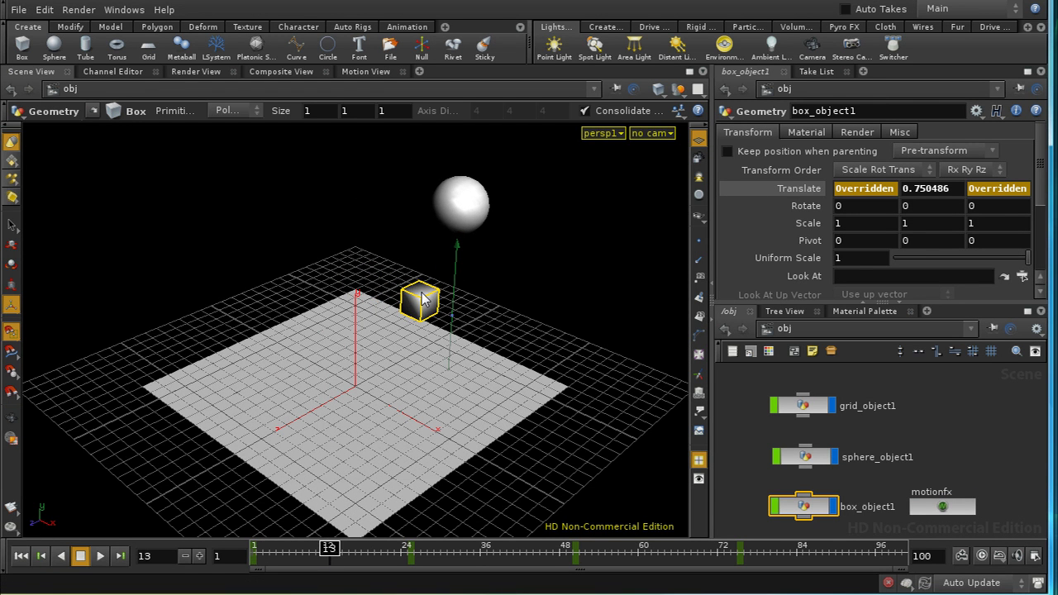
drag(331, 553, 447, 566)
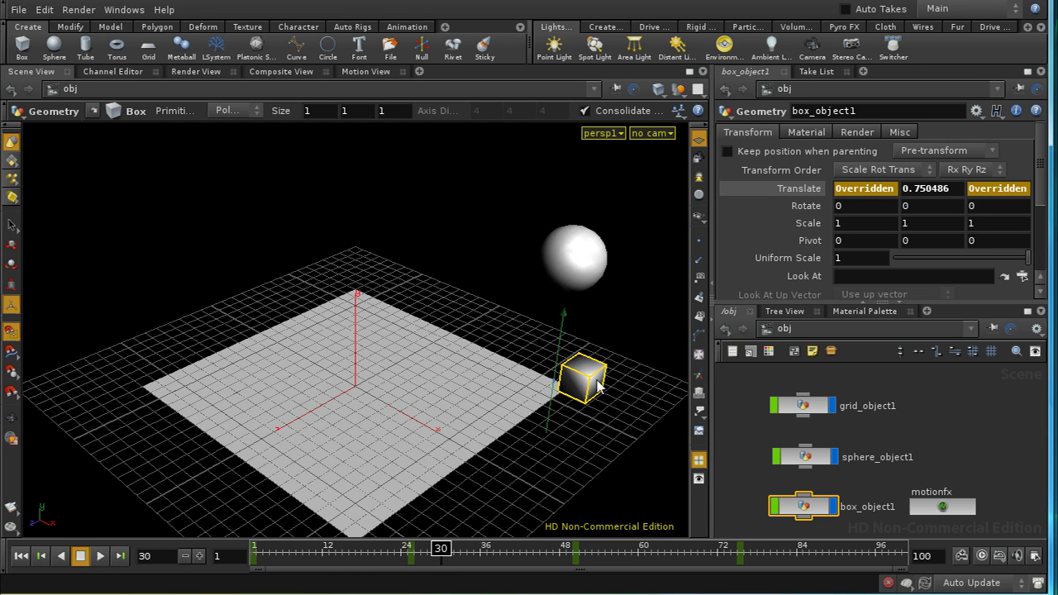
Orbit the viewport to a steeper angle and scrub from frame 30 to 49.
key(Escape)
drag(609, 379, 594, 423)
key(Return)
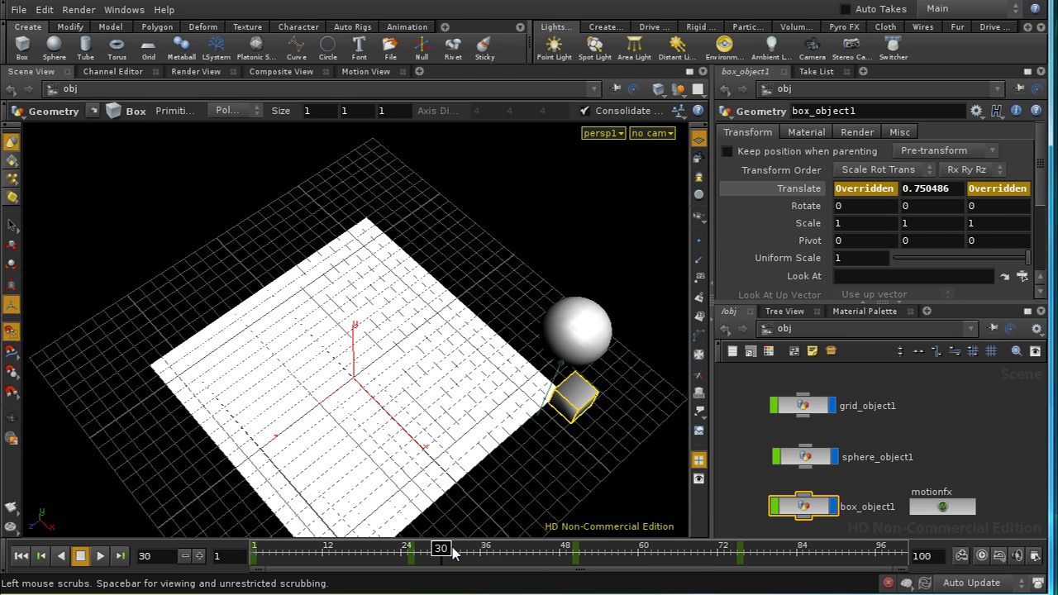
drag(457, 554, 778, 568)
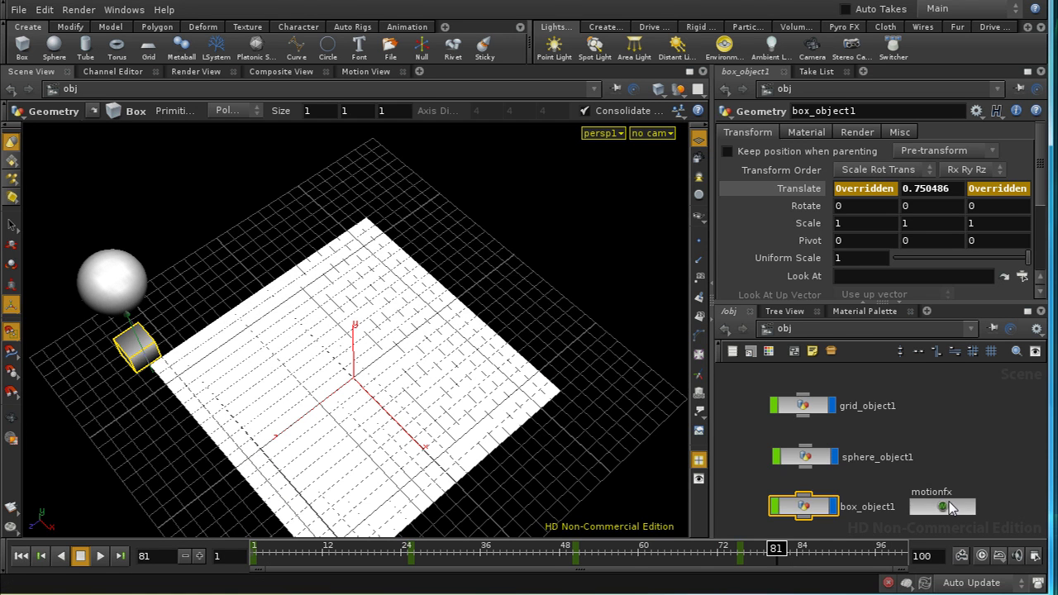
Set lag1's Overshoot to 1 on its Lag tab, then scrub from frame 1 to 32.
double_click(947, 506)
click(858, 442)
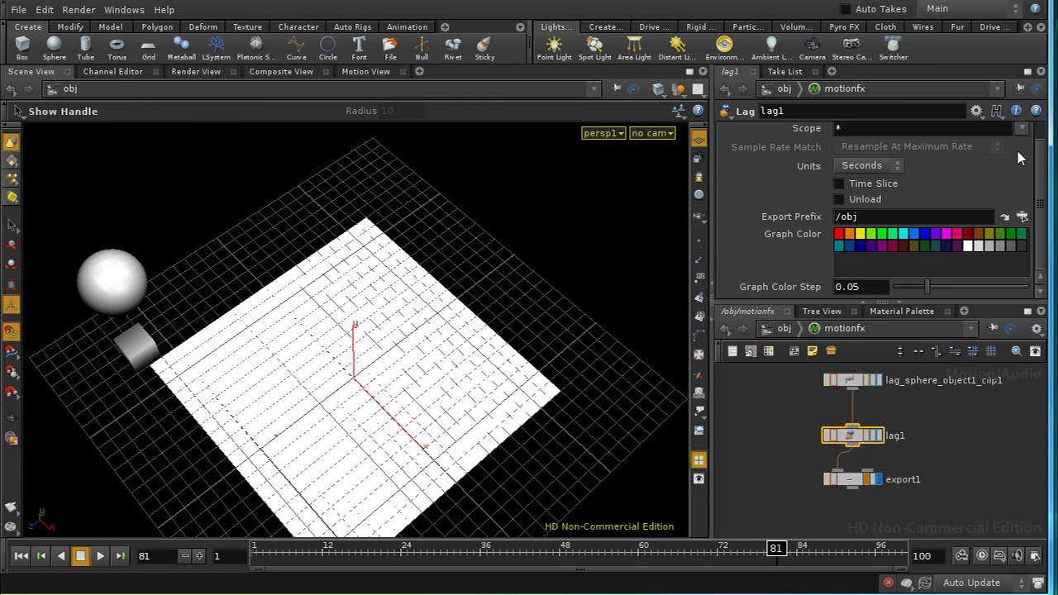
scroll(1041, 134, up, 1)
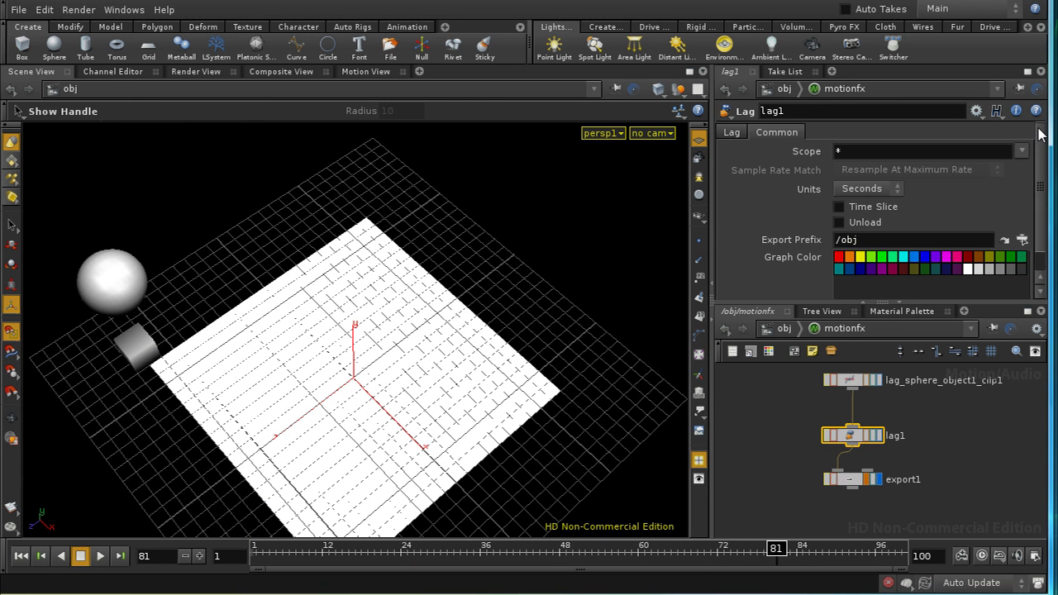
click(734, 133)
middle_drag(789, 188, 844, 175)
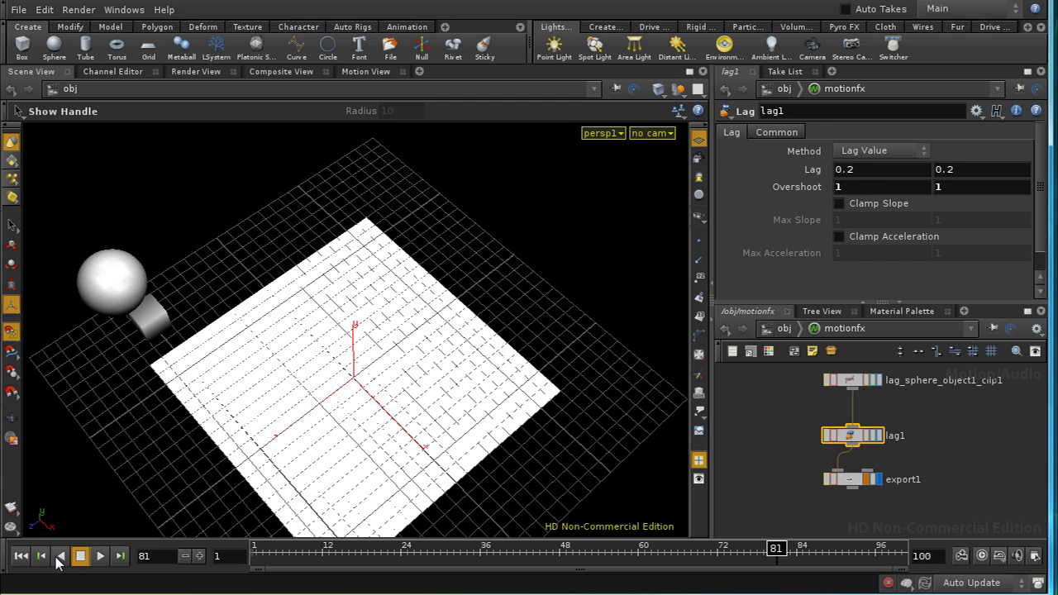
click(21, 556)
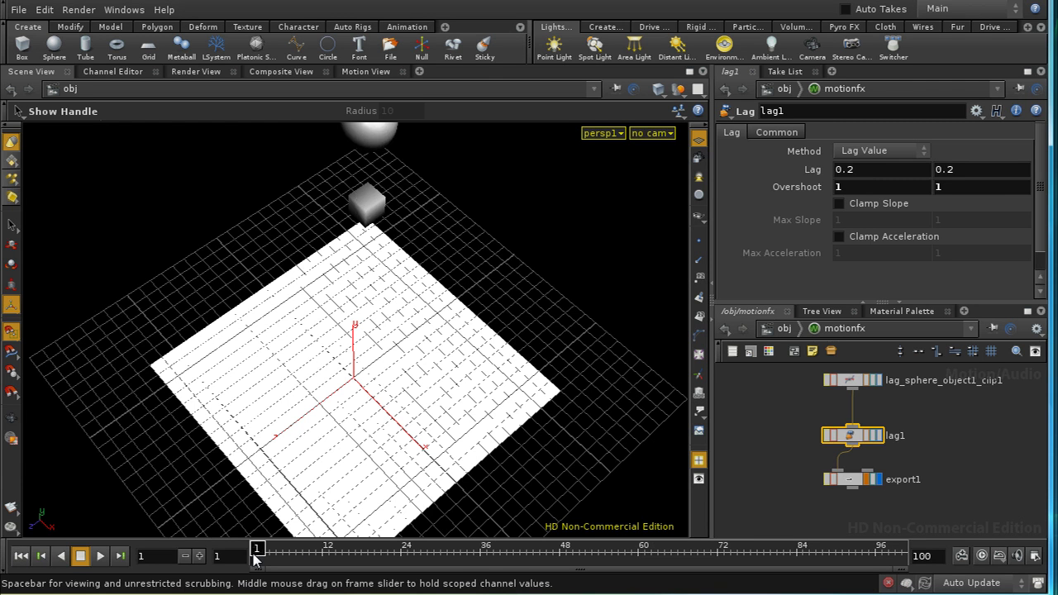
drag(257, 551, 757, 585)
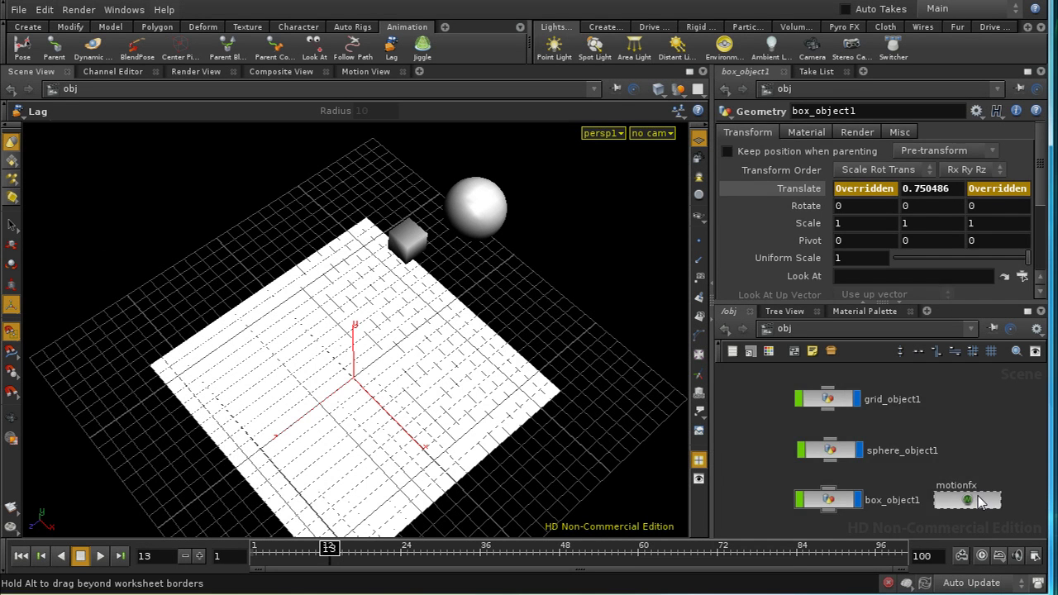
Connect lag1's output into export1 inside motionfx, then delete the motionfx network at /obj.
double_click(976, 501)
key(h)
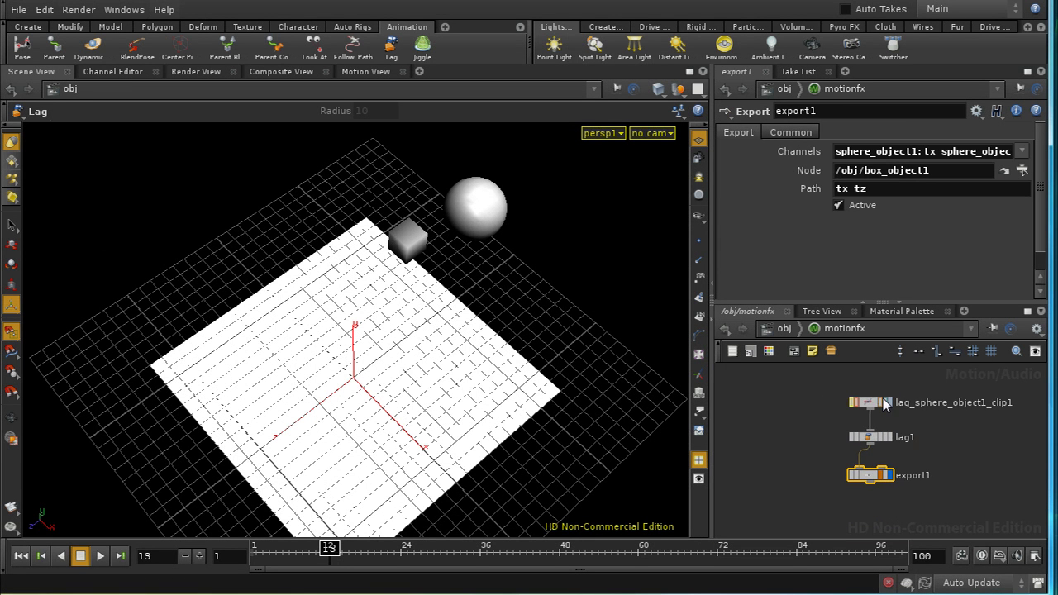
click(868, 469)
key(u)
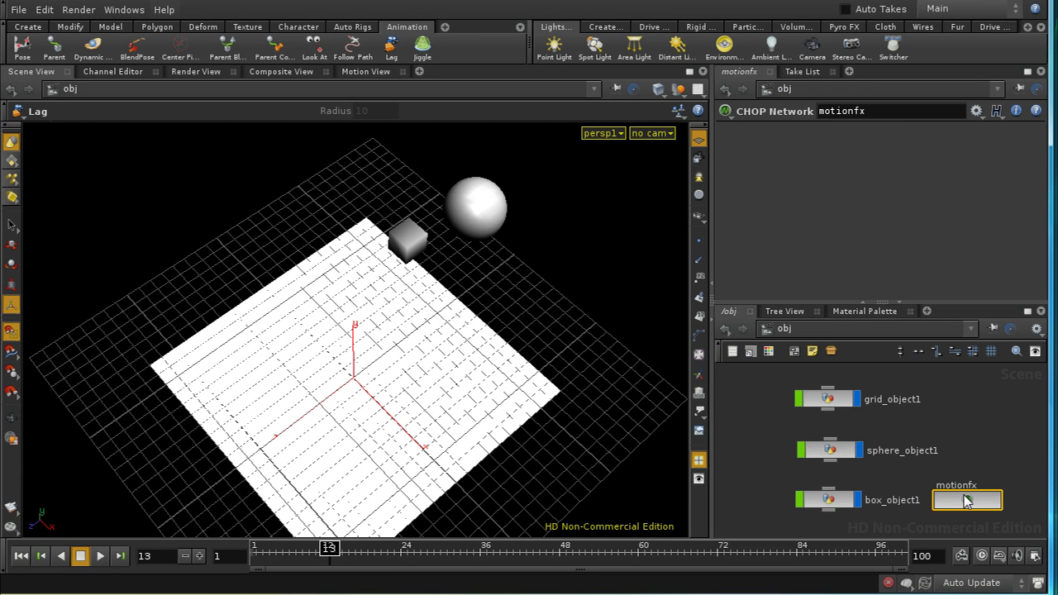
key(Delete)
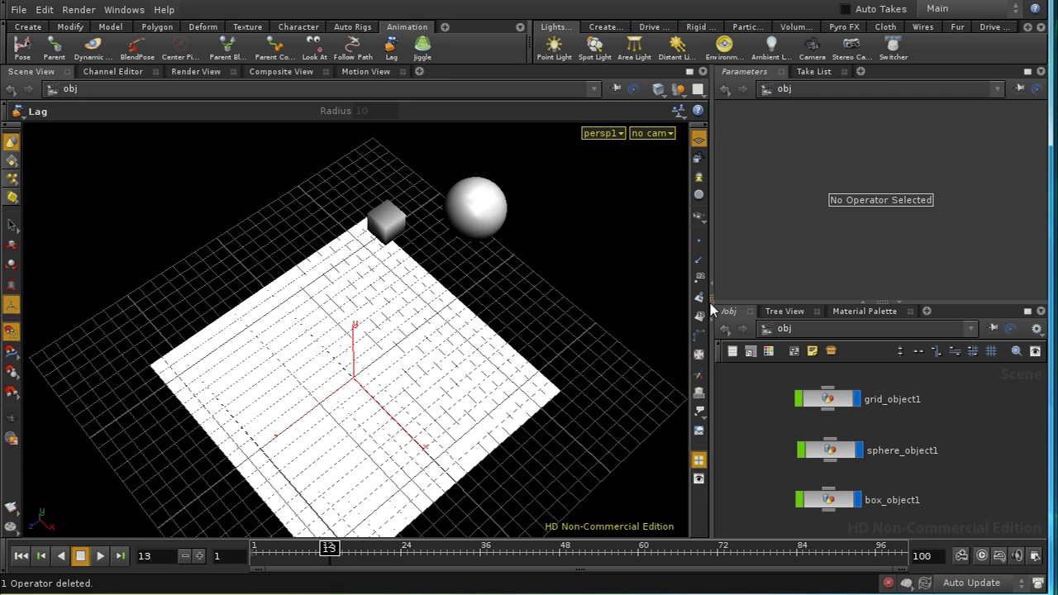
Use the shelf Lag tool to make the box lag behind the sphere.
click(390, 48)
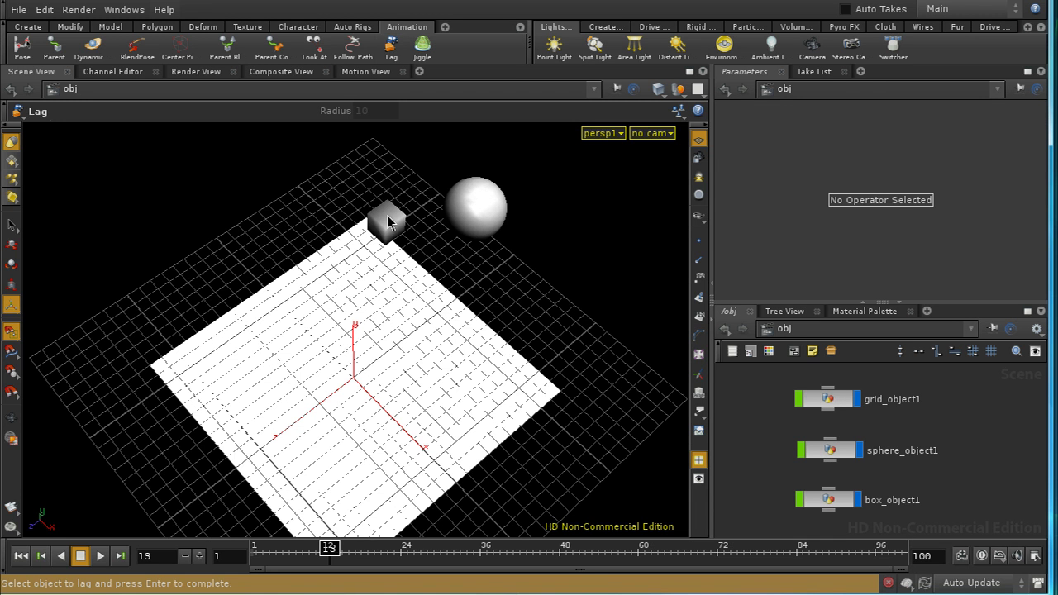
click(387, 219)
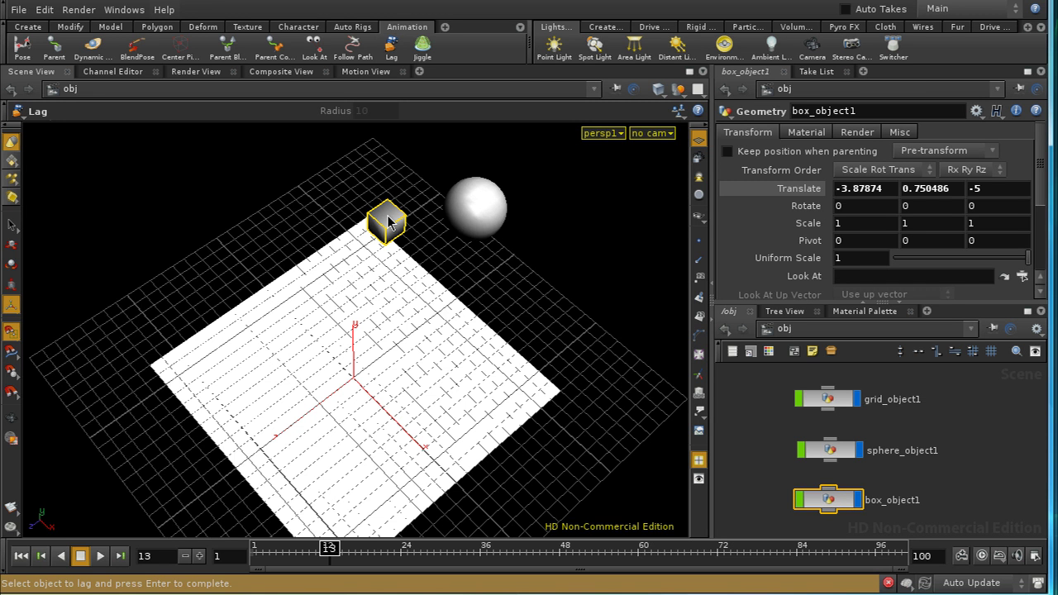
key(Return)
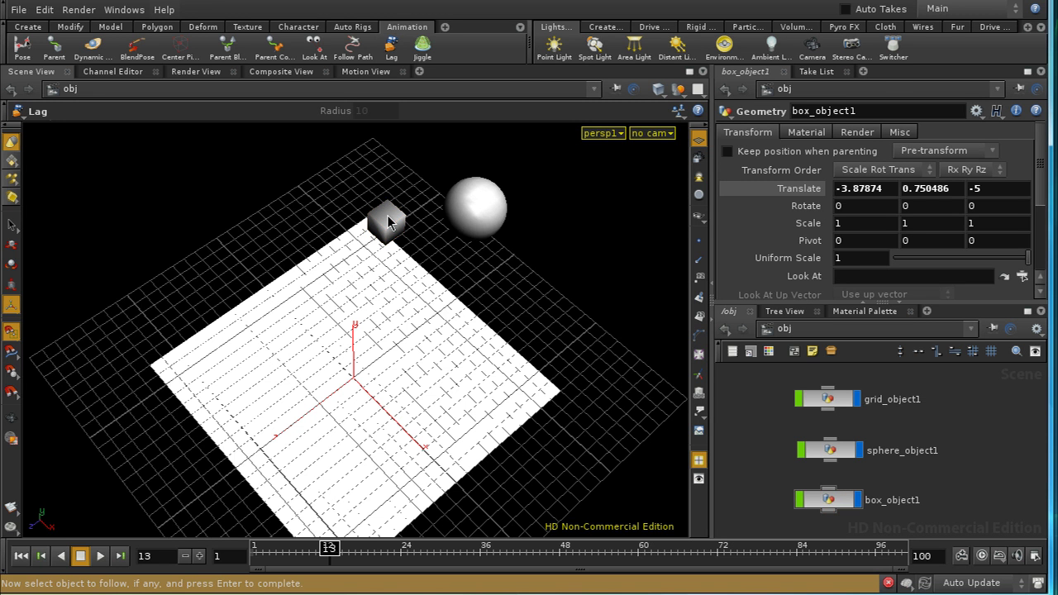
click(484, 215)
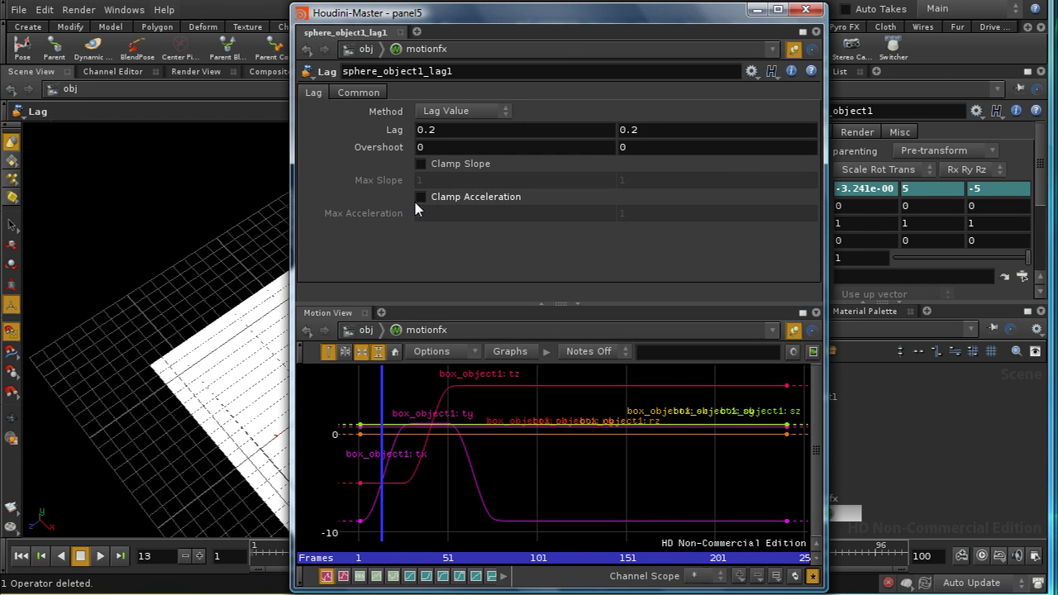
Raise sphere_object1_lag1's Overshoot from 0 to 0.8 and close its floating panel.
middle_drag(386, 145, 461, 142)
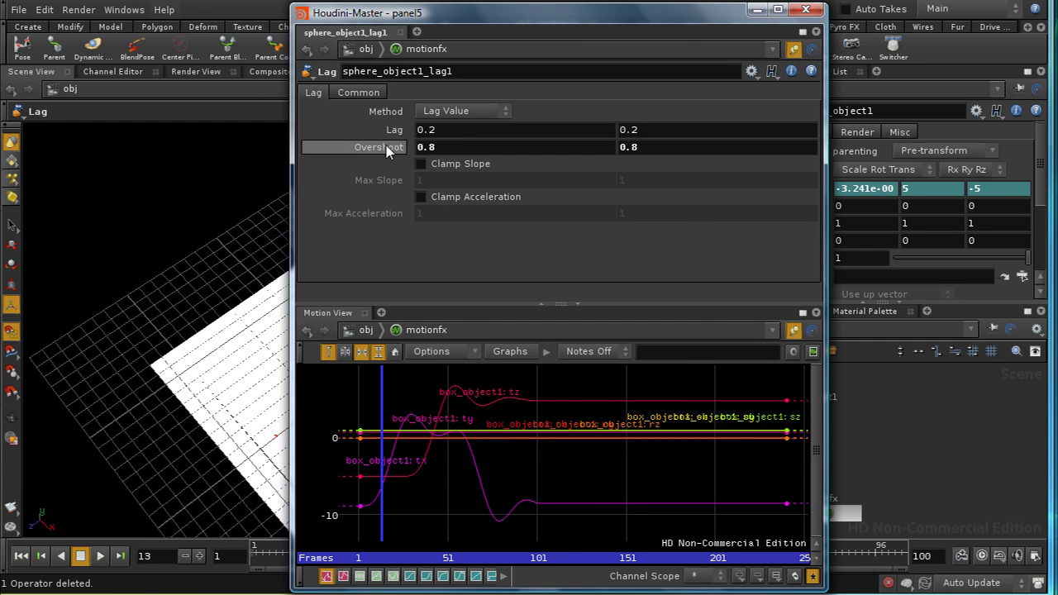
click(804, 10)
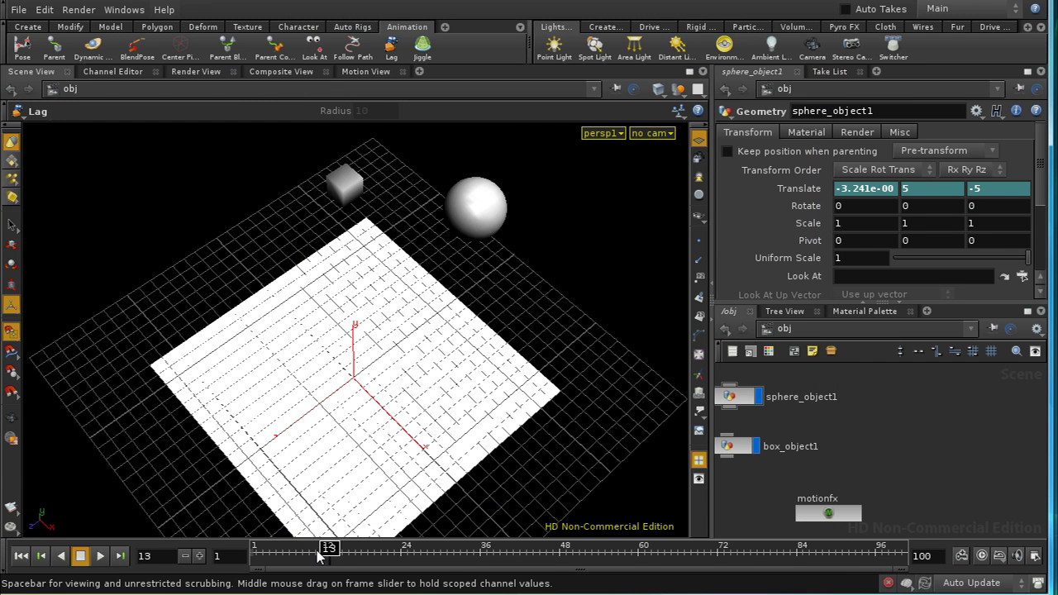